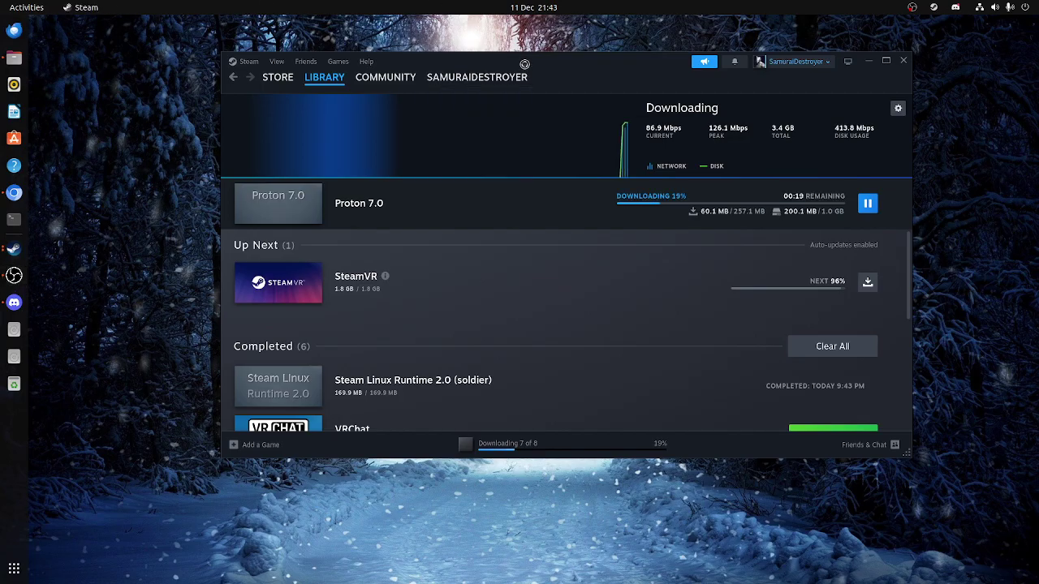
# - Rearrange the Steam and VRChat Compatibility windows, then close the Compatibility dialog, leaving the downloads page
pyautogui.moveTo(532, 75)
pyautogui.mouseDown()
pyautogui.moveTo(284, 104)
pyautogui.moveTo(493, 274)
pyautogui.mouseUp()
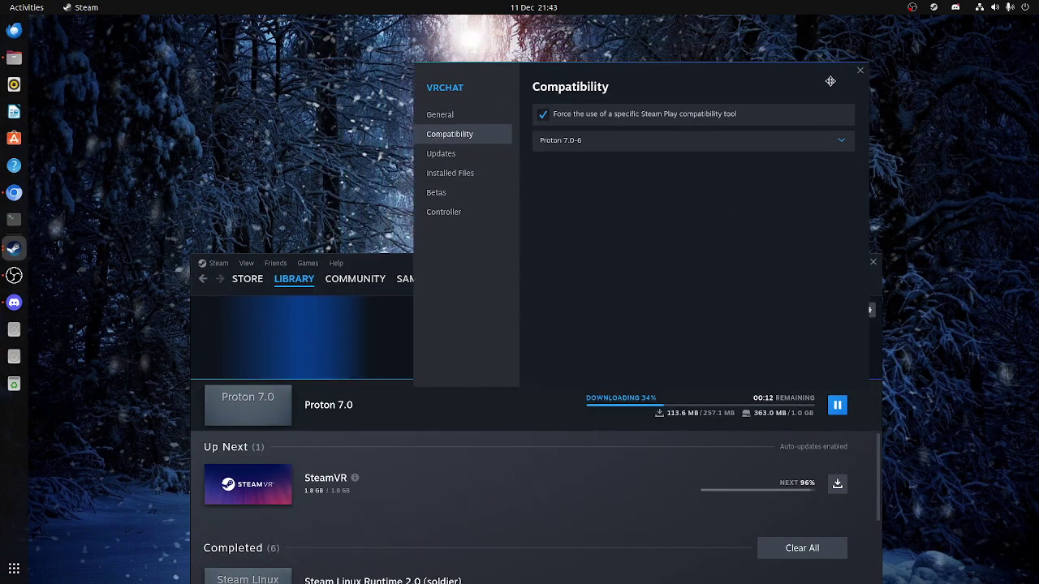
pyautogui.moveTo(379, 264); pyautogui.dragTo(375, 45)
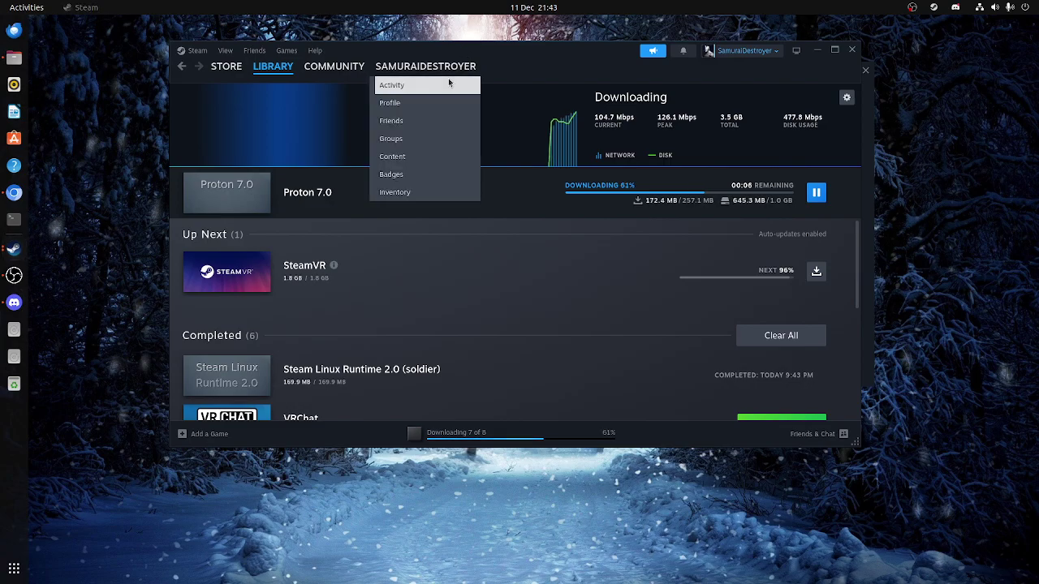
pyautogui.moveTo(549, 65); pyautogui.dragTo(609, 127)
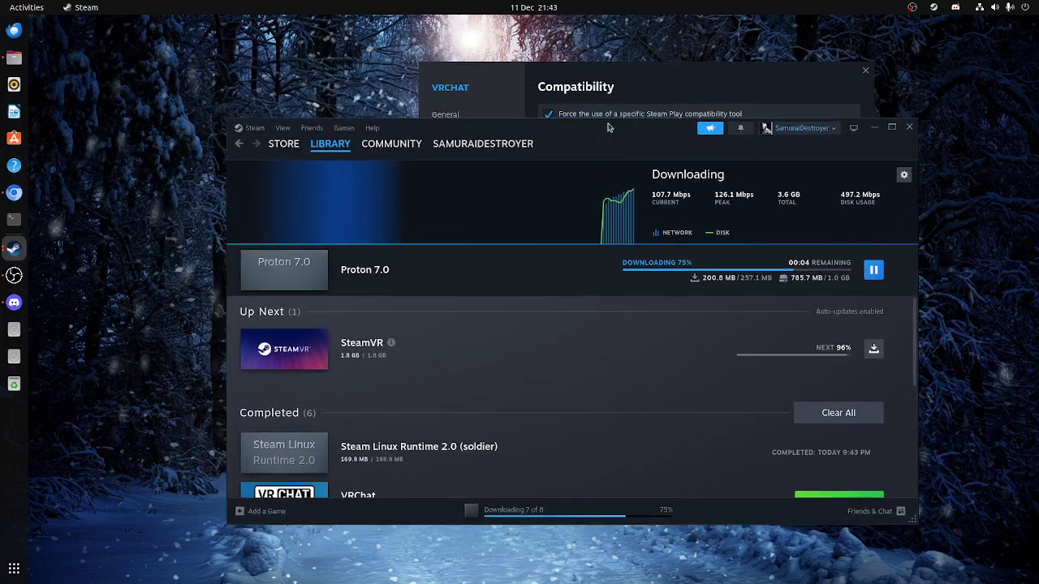
pyautogui.moveTo(798, 80); pyautogui.dragTo(716, 53)
pyautogui.click(831, 149)
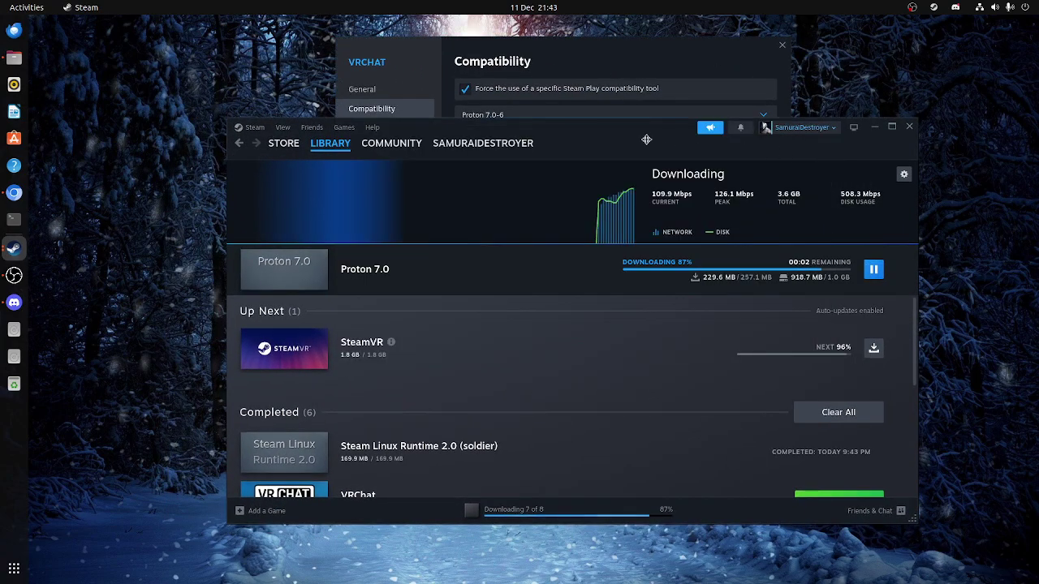
pyautogui.moveTo(646, 140); pyautogui.dragTo(635, 127)
pyautogui.moveTo(636, 55); pyautogui.dragTo(548, 164)
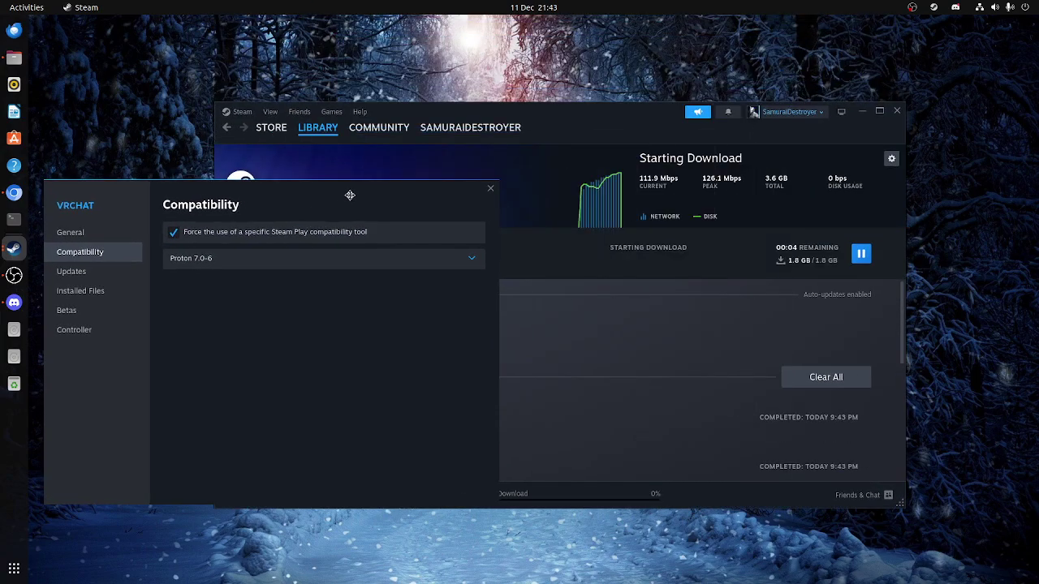
pyautogui.click(694, 157)
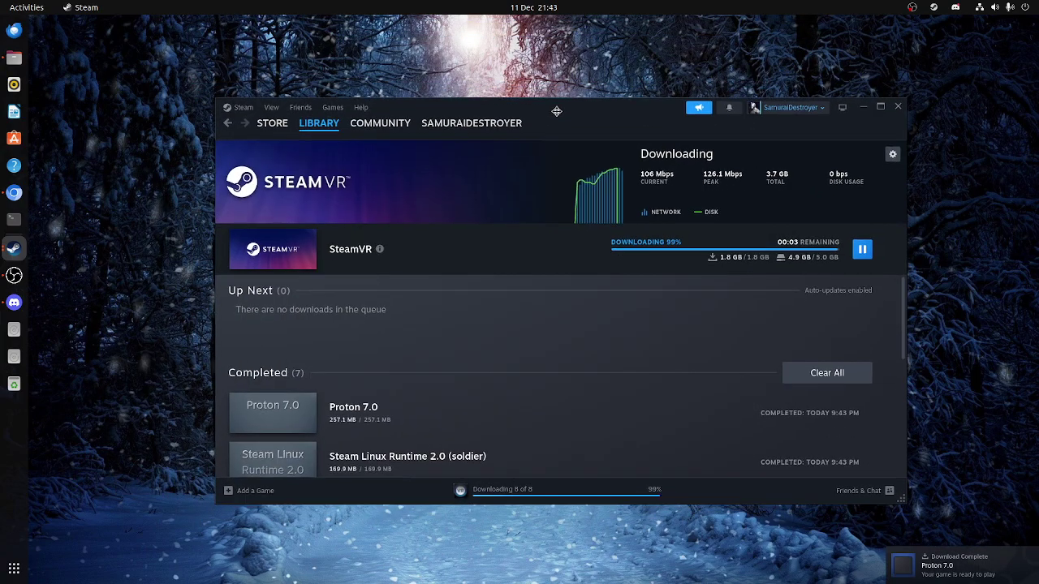
pyautogui.moveTo(553, 123)
pyautogui.mouseDown()
pyautogui.moveTo(509, 85)
pyautogui.moveTo(514, 143)
pyautogui.moveTo(518, 121)
pyautogui.mouseUp()
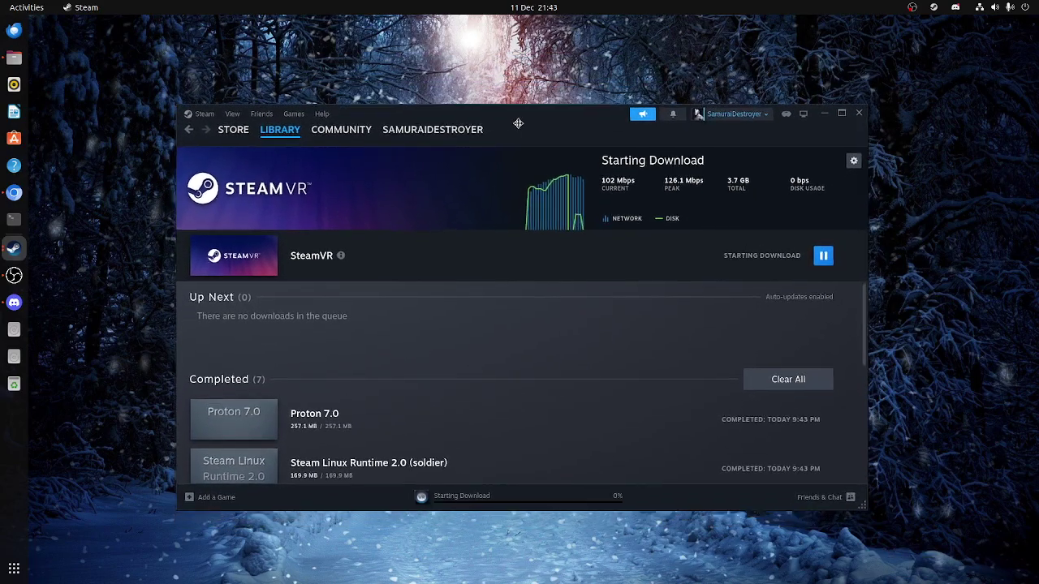
pyautogui.scroll(-2, 430, 381)
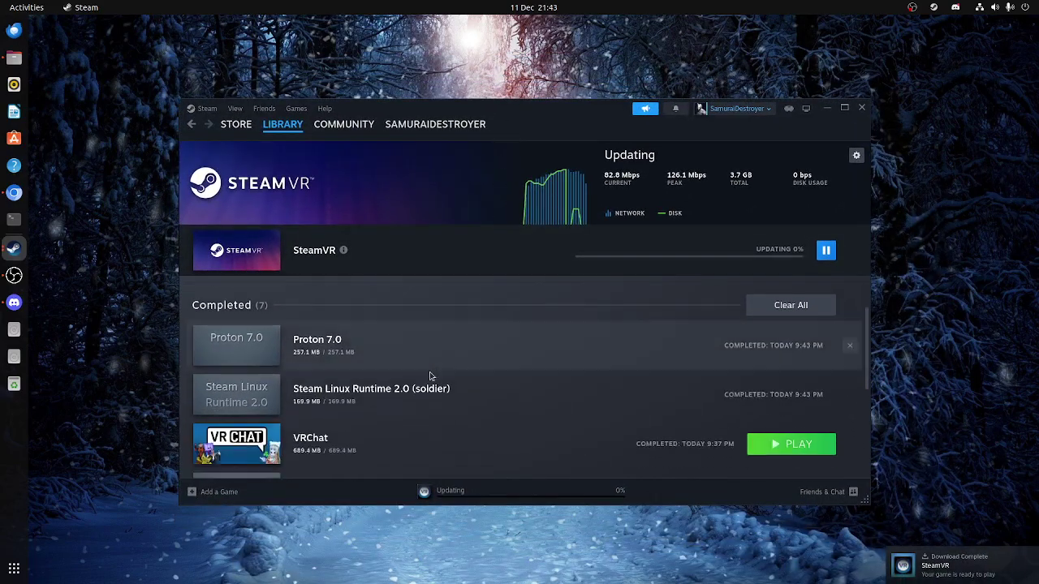
pyautogui.scroll(1, 330, 404)
pyautogui.scroll(-3, 330, 404)
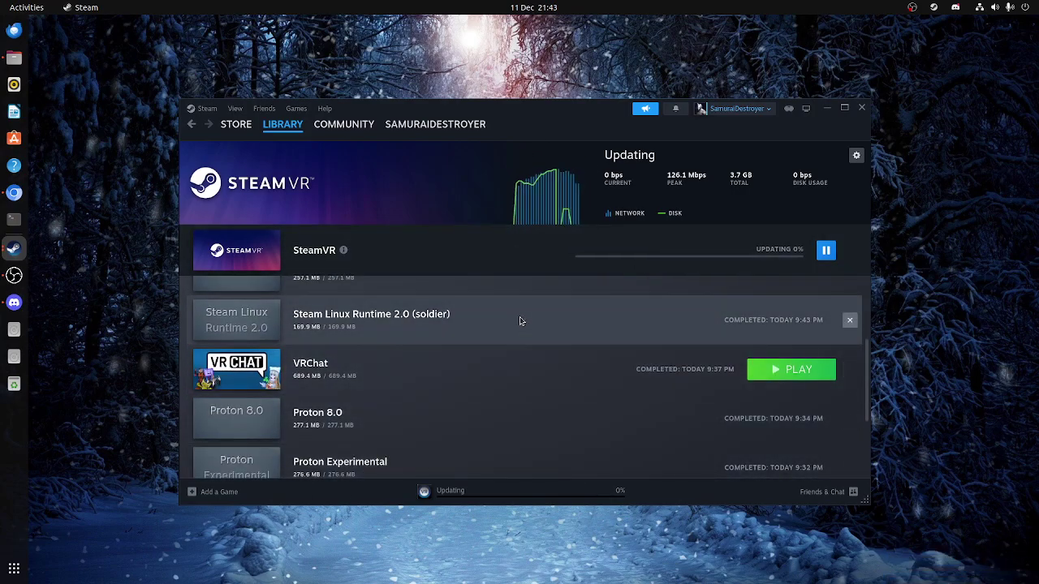
pyautogui.scroll(-3, 520, 365)
pyautogui.scroll(5, 471, 382)
pyautogui.scroll(1, 465, 383)
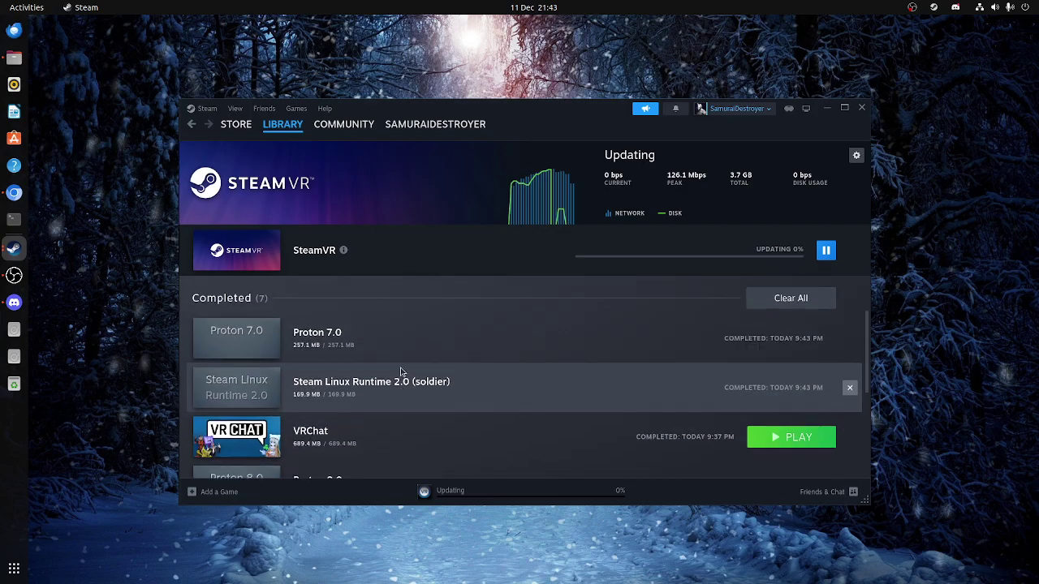
pyautogui.scroll(-2, 465, 383)
pyautogui.scroll(-3, 519, 349)
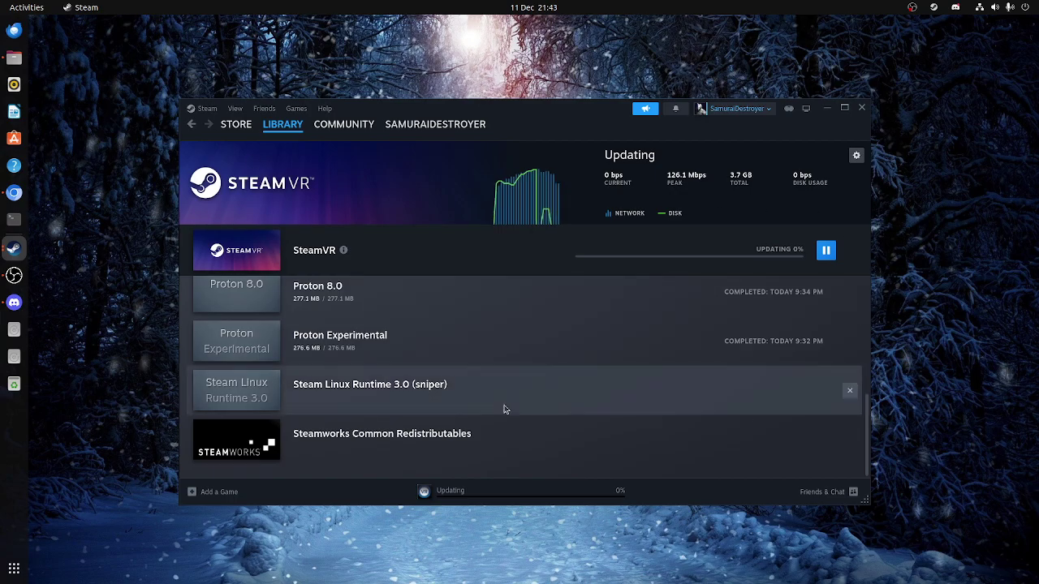
pyautogui.scroll(5, 519, 382)
pyautogui.scroll(3, 548, 365)
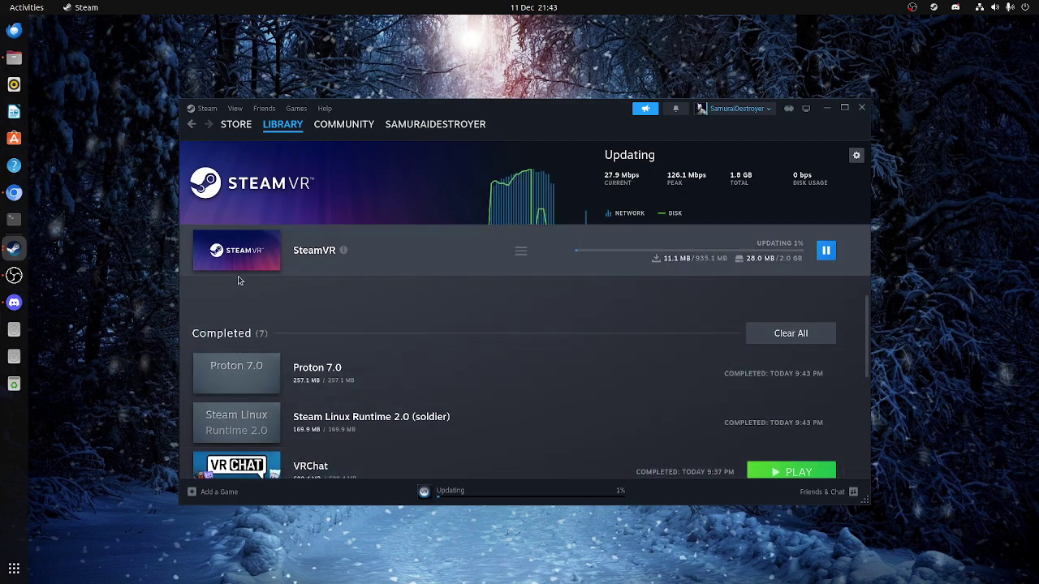
pyautogui.moveTo(830, 365)
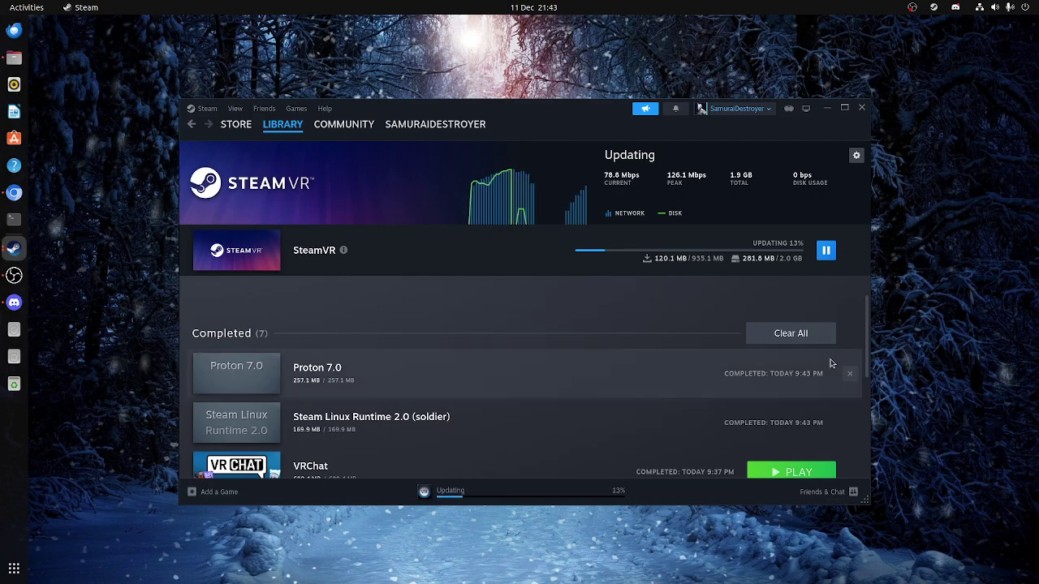
pyautogui.scroll(-3, 795, 357)
pyautogui.scroll(-2, 780, 373)
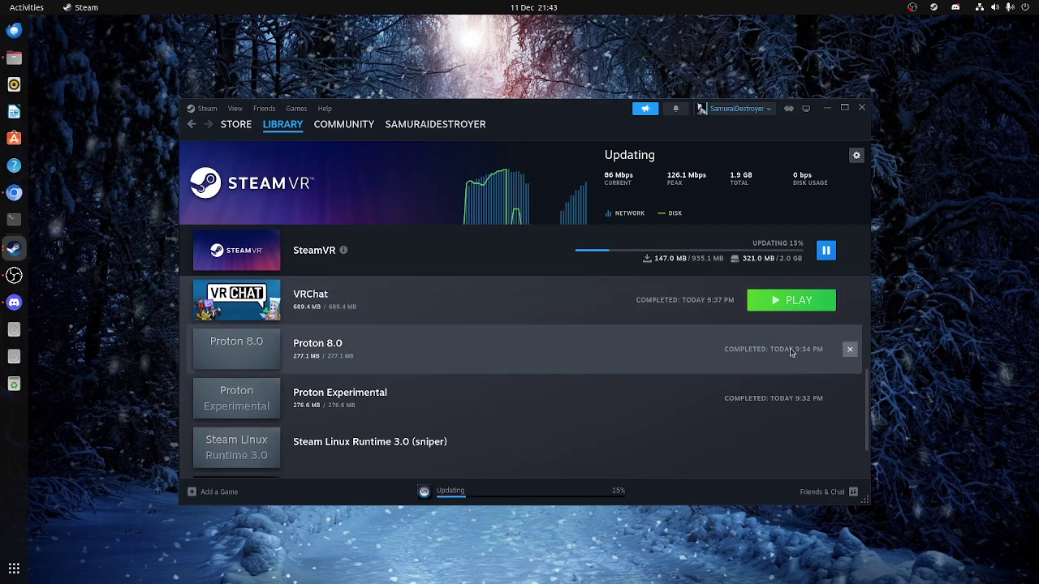
# - From Steam Settings > Storage, browse the local library's steamapps folder in Files
pyautogui.click(203, 108)
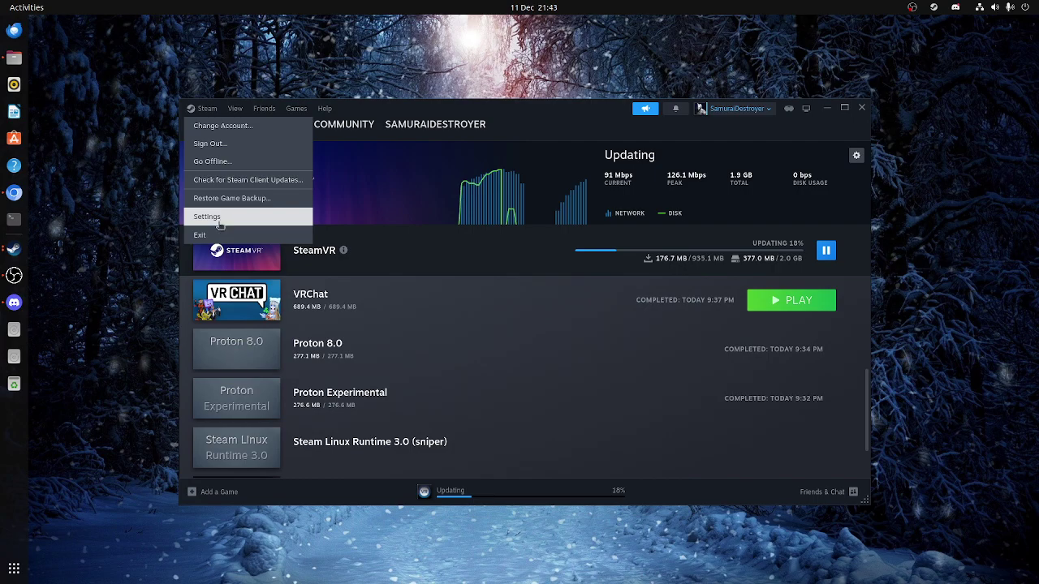
pyautogui.click(207, 216)
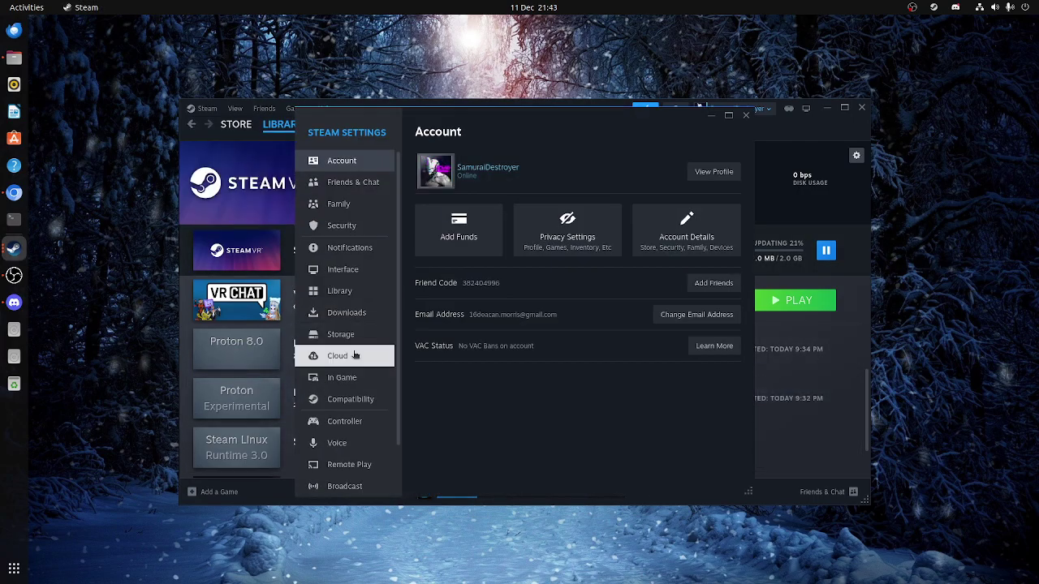
pyautogui.click(355, 334)
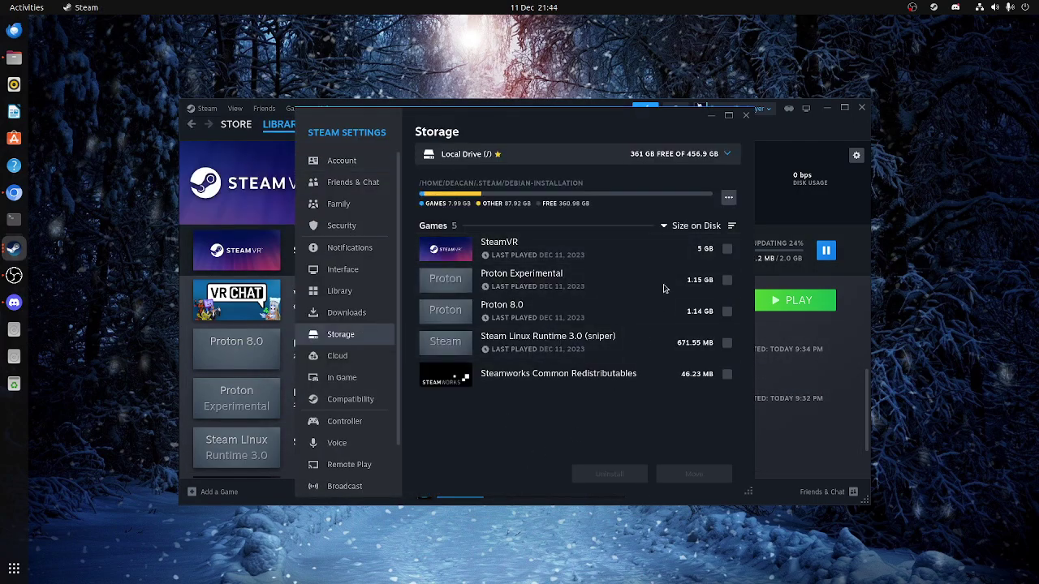
pyautogui.click(728, 197)
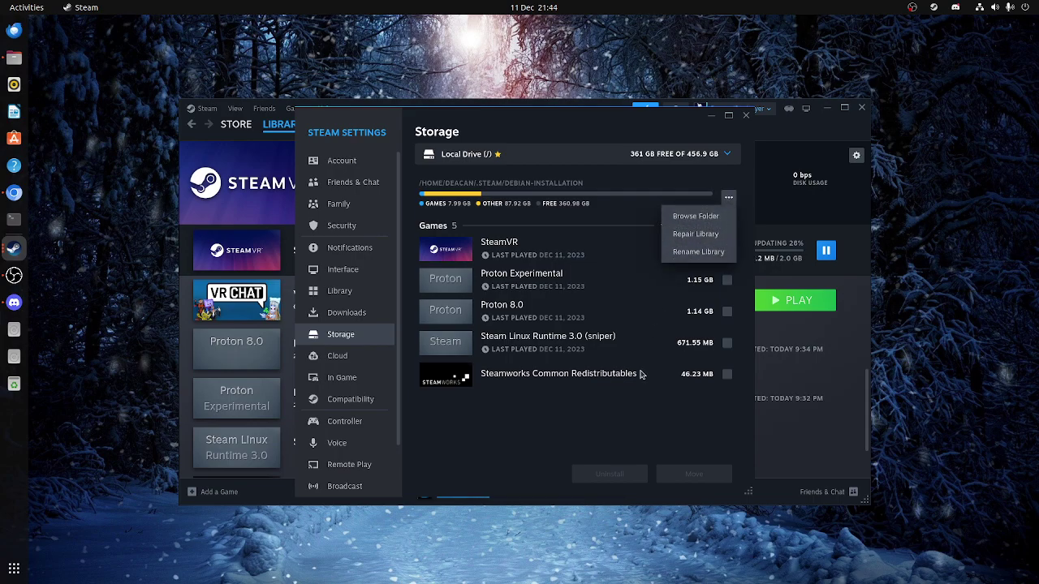
pyautogui.click(696, 216)
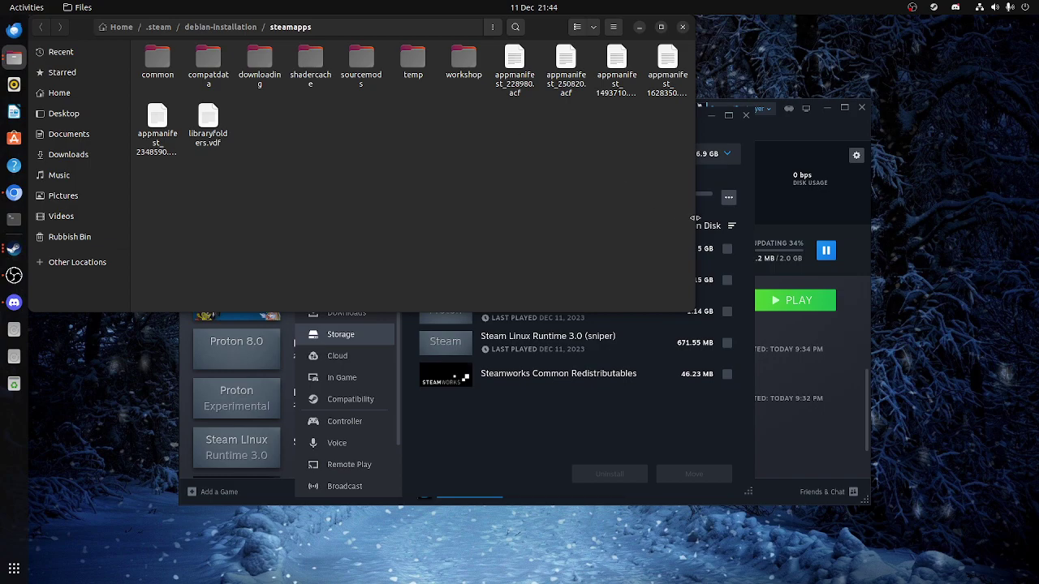
# - Select all items in the home-drive steamapps folder, then close the Files window
pyautogui.moveTo(680, 291)
pyautogui.mouseDown()
pyautogui.moveTo(138, 63)
pyautogui.moveTo(130, 42)
pyautogui.mouseUp()
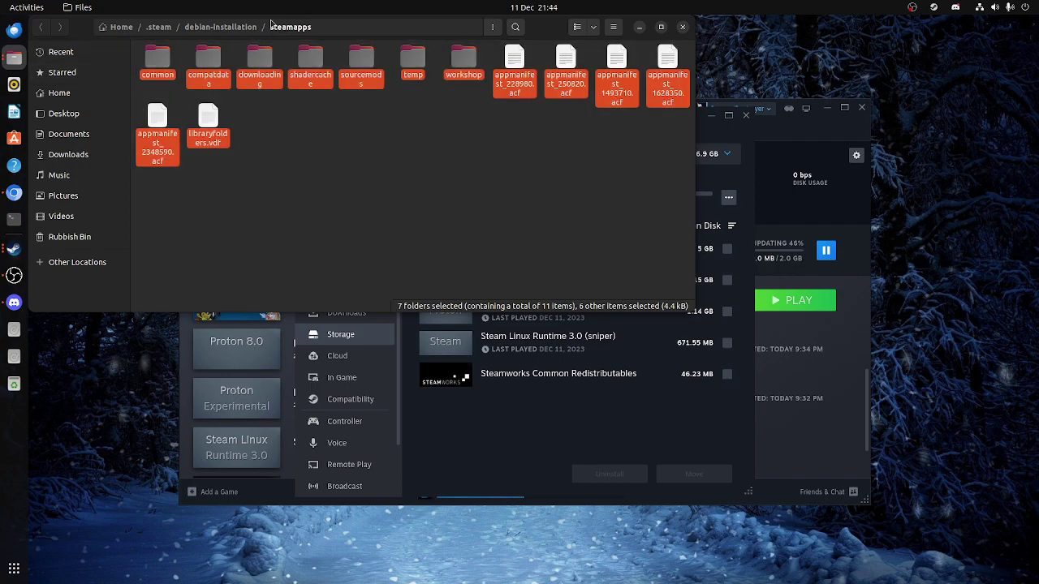
pyautogui.hotkey('alt', 'Tab')
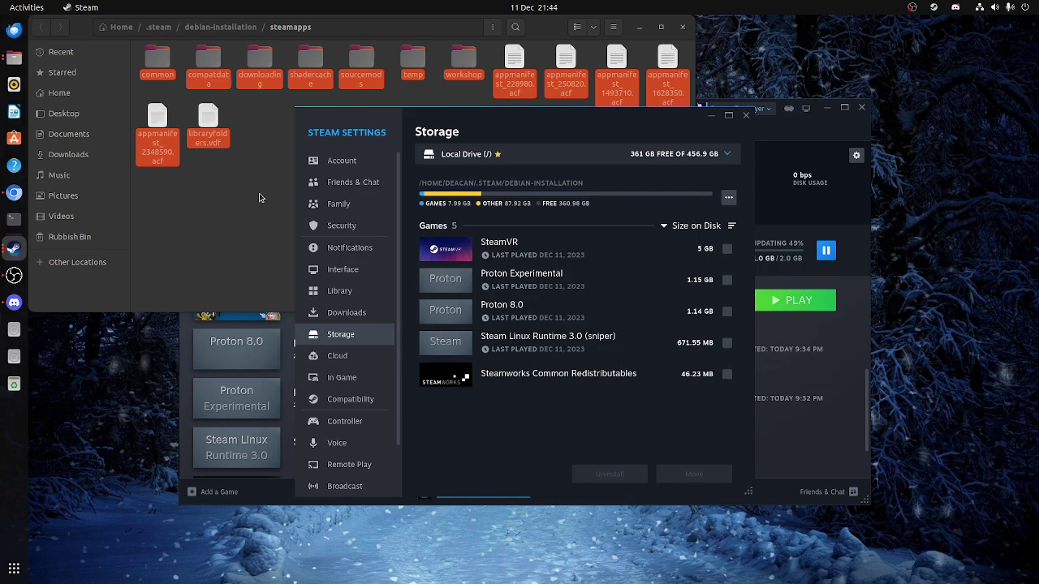
pyautogui.click(262, 198)
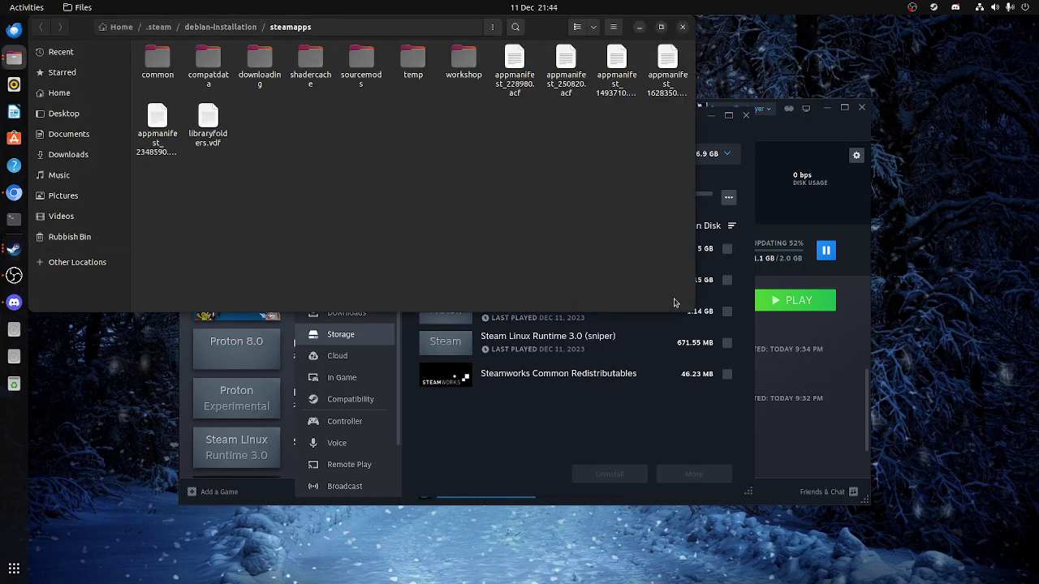
pyautogui.moveTo(674, 303); pyautogui.dragTo(2, 5)
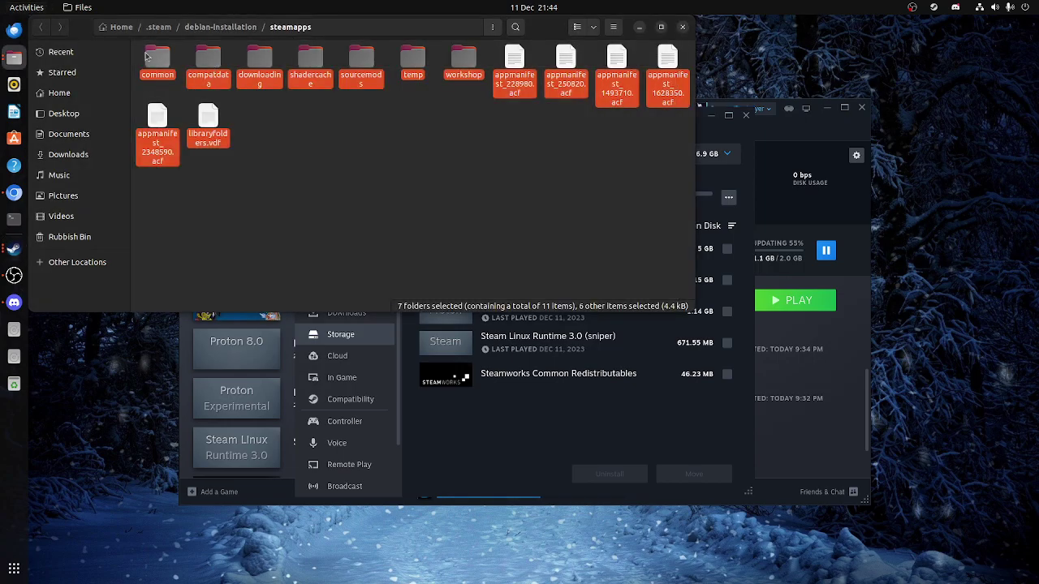
pyautogui.moveTo(156, 64)
pyautogui.mouseDown()
pyautogui.moveTo(65, 369)
pyautogui.moveTo(260, 235)
pyautogui.mouseUp()
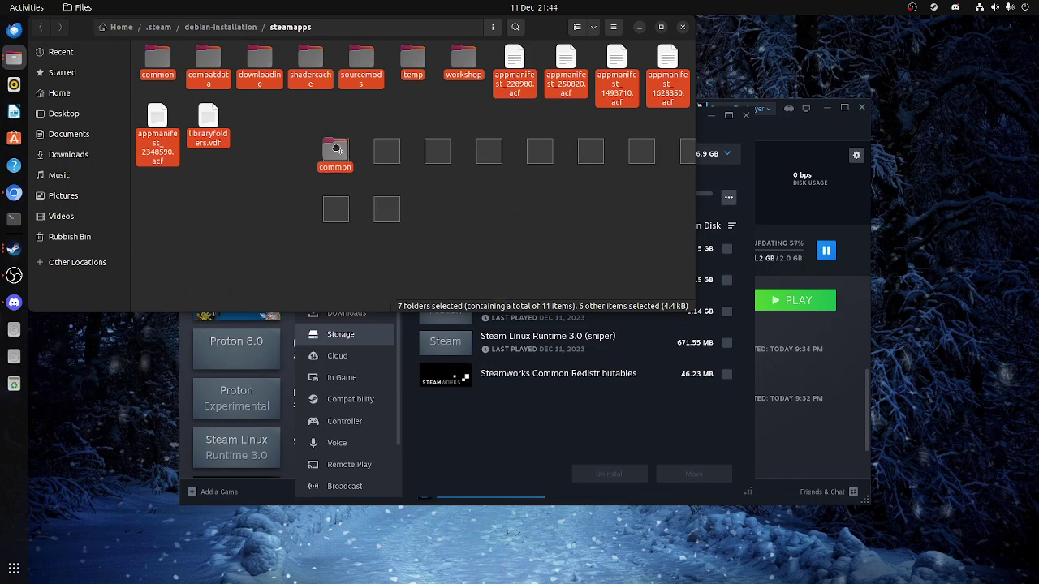
pyautogui.click(344, 217)
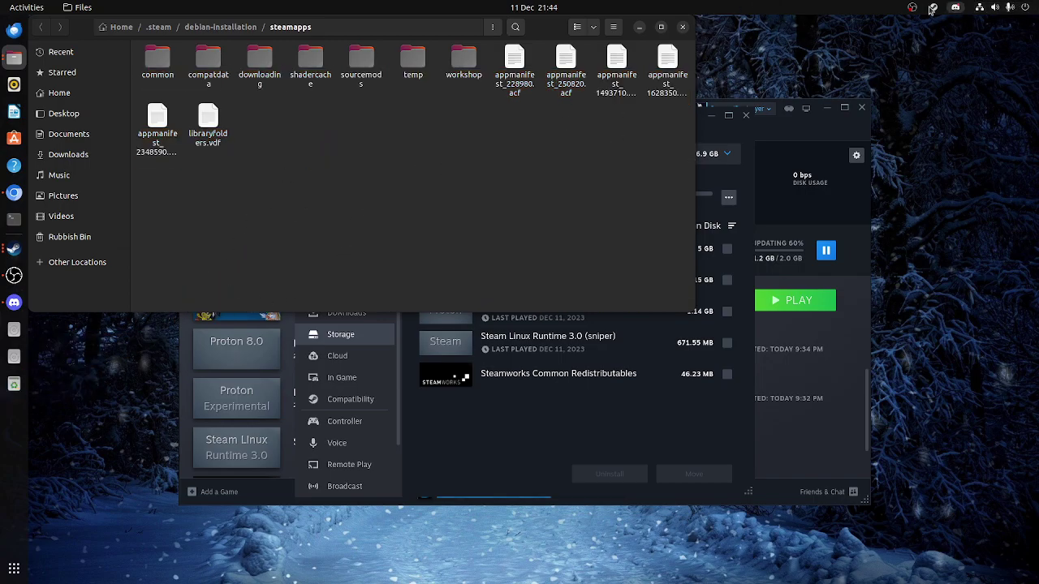
pyautogui.click(934, 8)
pyautogui.click(950, 66)
pyautogui.click(683, 28)
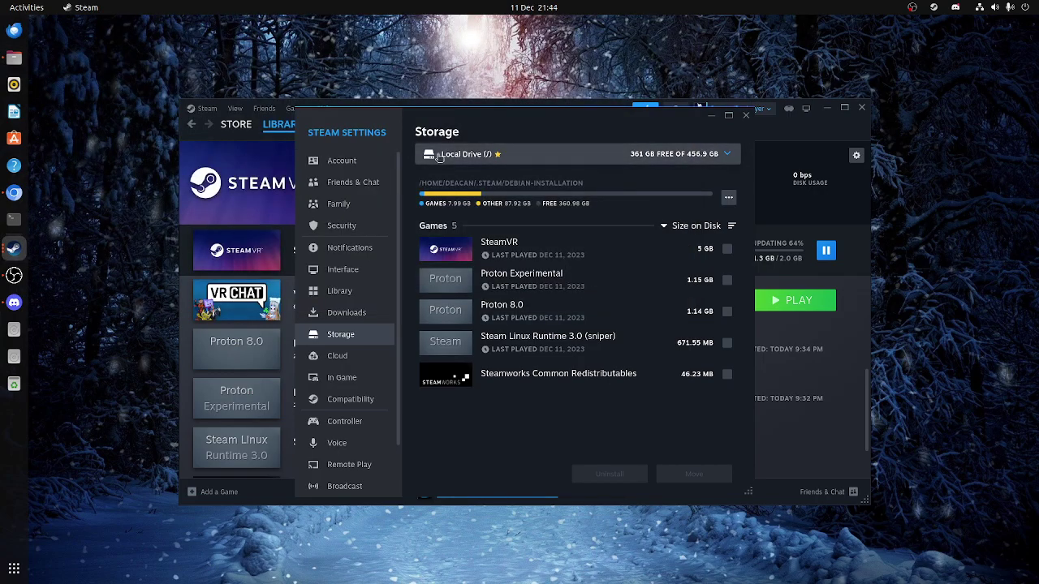
# - Switch Steam storage to the Storage drive, select all of its steamapps contents, and close Files
pyautogui.click(568, 153)
pyautogui.click(466, 210)
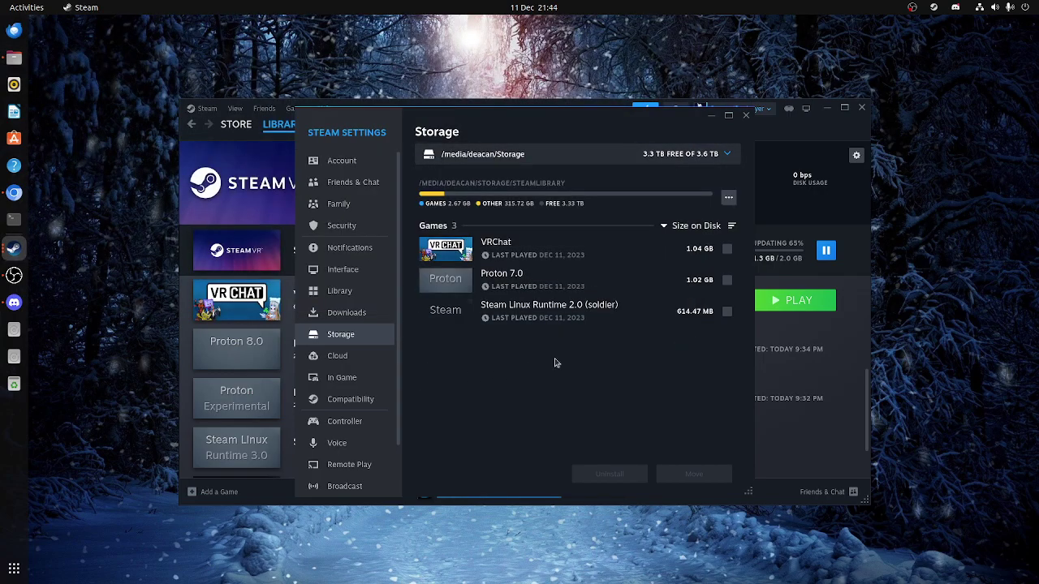
pyautogui.click(725, 154)
pyautogui.click(566, 209)
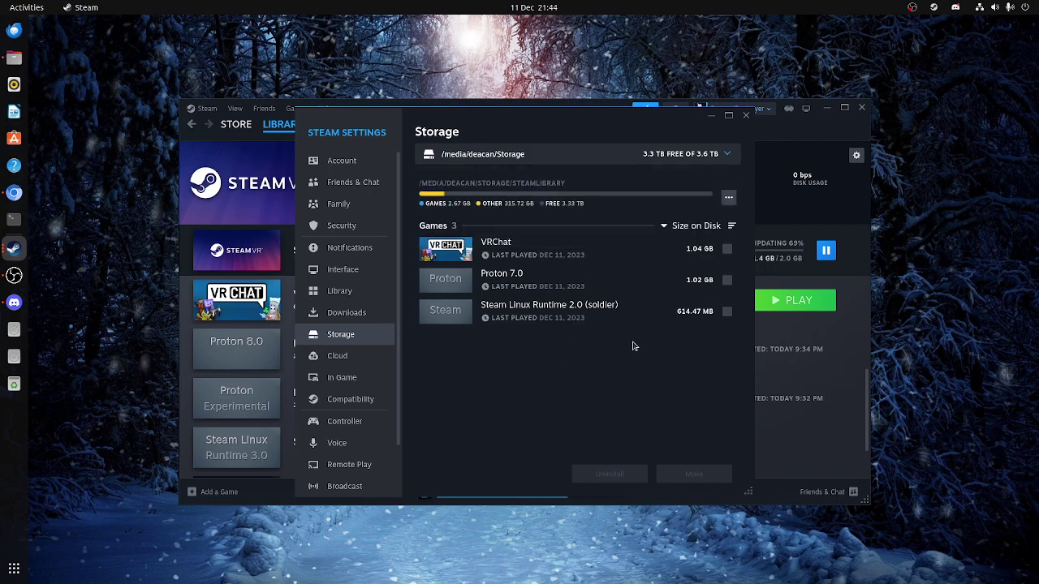
pyautogui.click(729, 198)
pyautogui.click(698, 237)
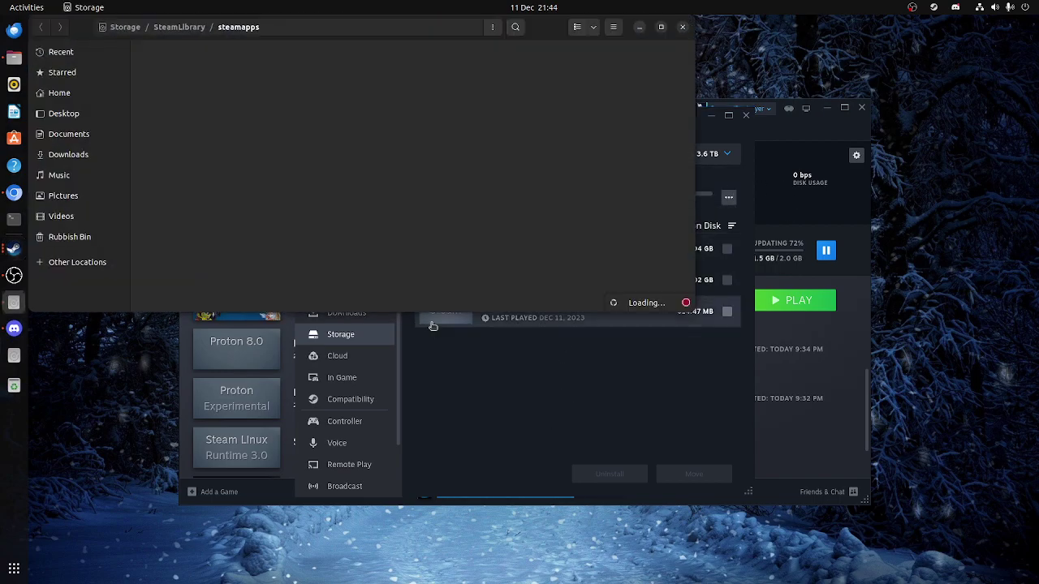
pyautogui.moveTo(667, 283); pyautogui.dragTo(438, 122)
pyautogui.click(439, 130)
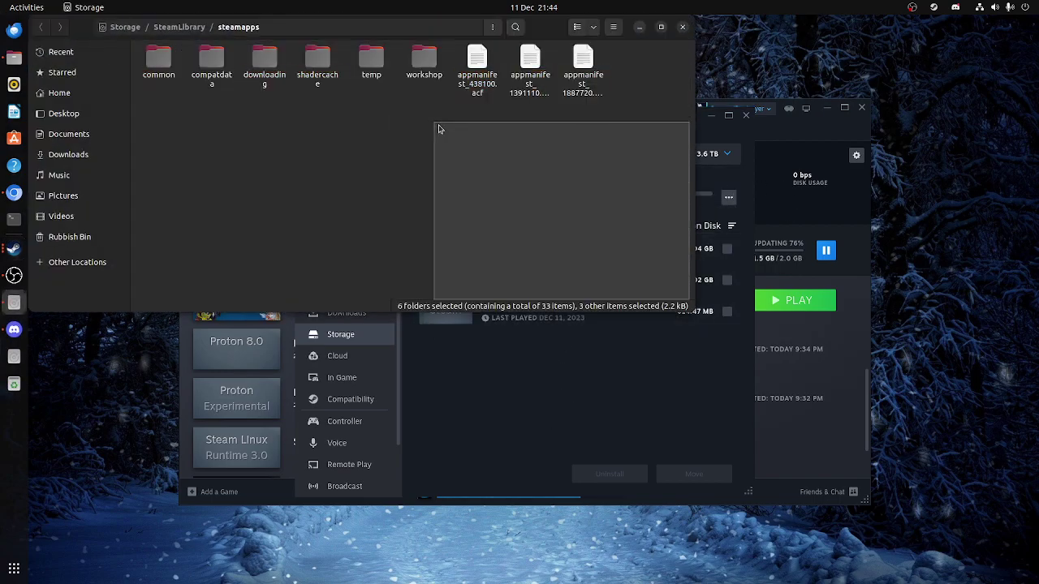
pyautogui.click(682, 29)
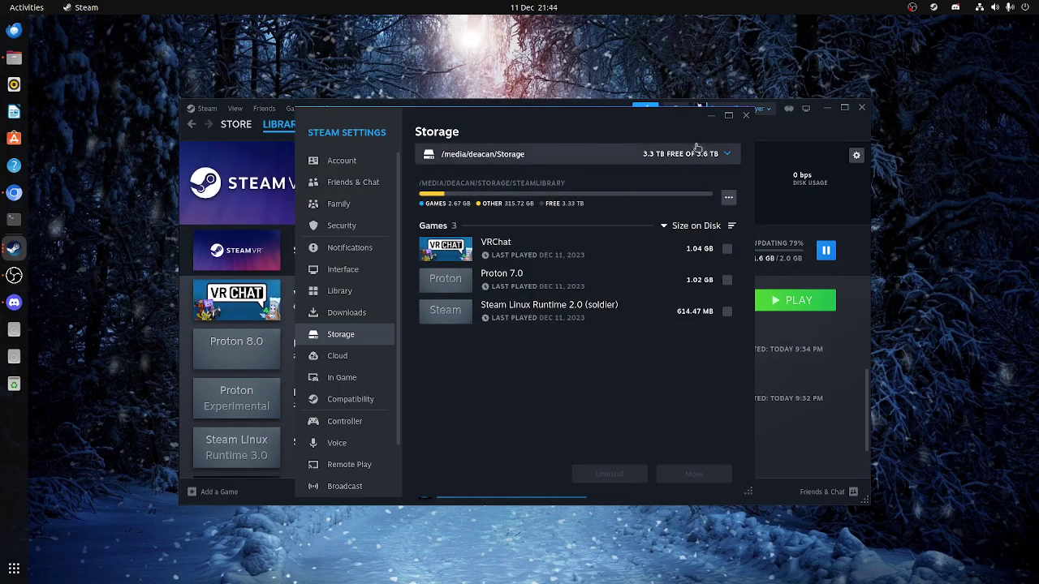
# - Place the Storage settings window on the left and the completed-downloads Library window on the right
pyautogui.moveTo(444, 304); pyautogui.dragTo(569, 64)
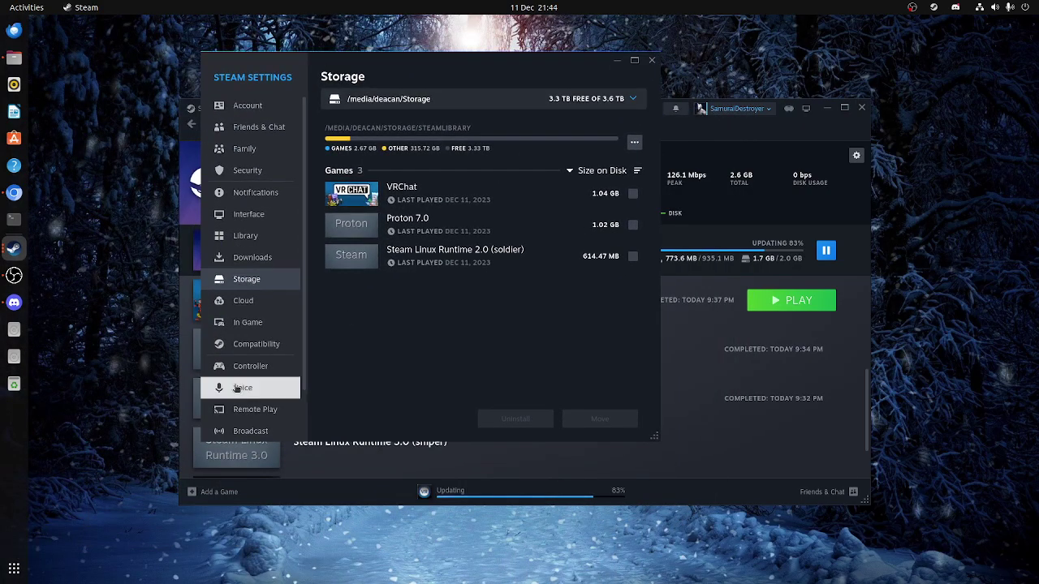
pyautogui.moveTo(478, 65)
pyautogui.mouseDown()
pyautogui.moveTo(733, 363)
pyautogui.moveTo(480, 339)
pyautogui.mouseUp()
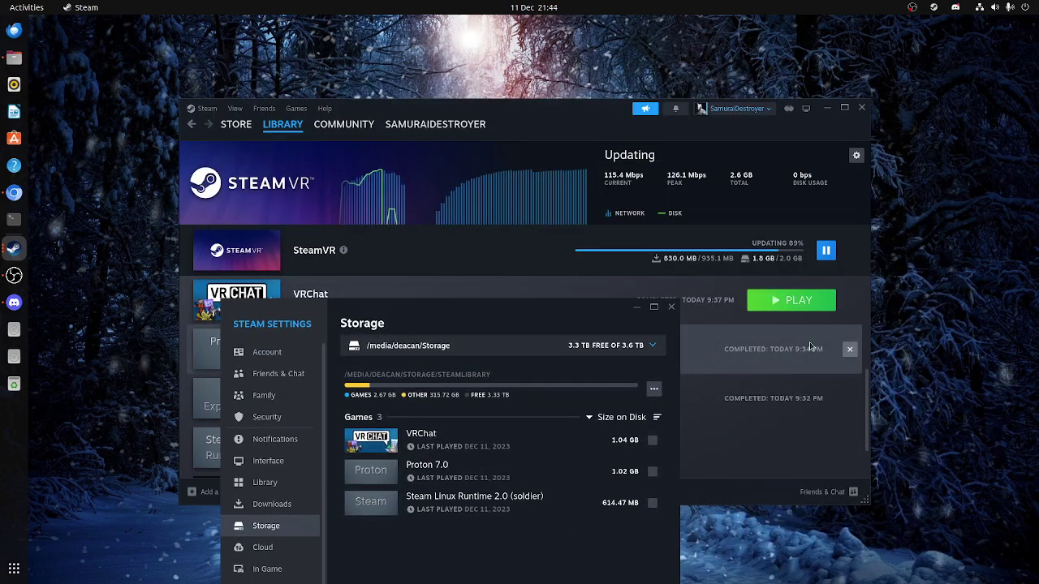
pyautogui.moveTo(617, 310); pyautogui.dragTo(505, 92)
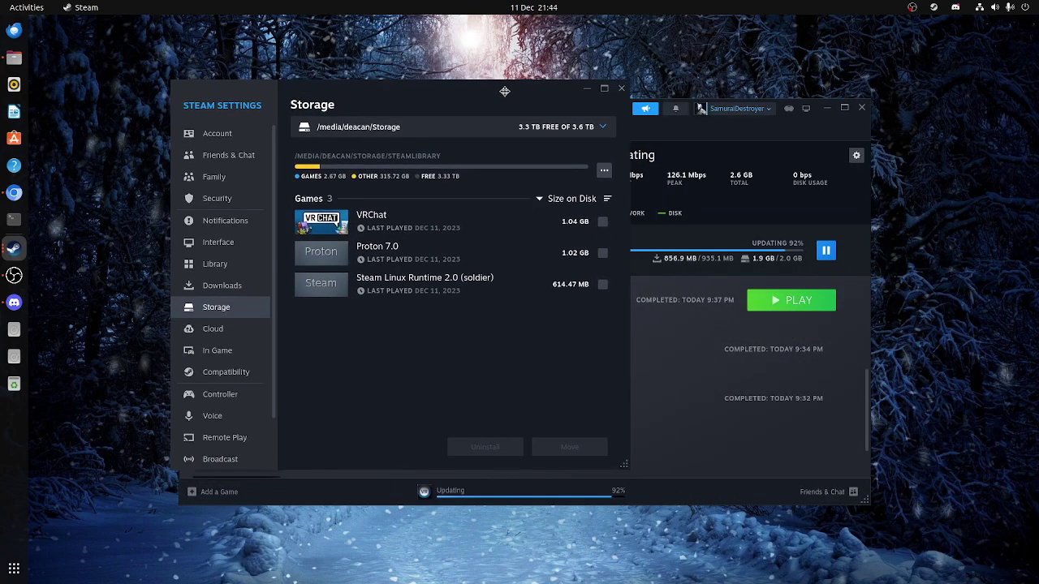
pyautogui.click(673, 144)
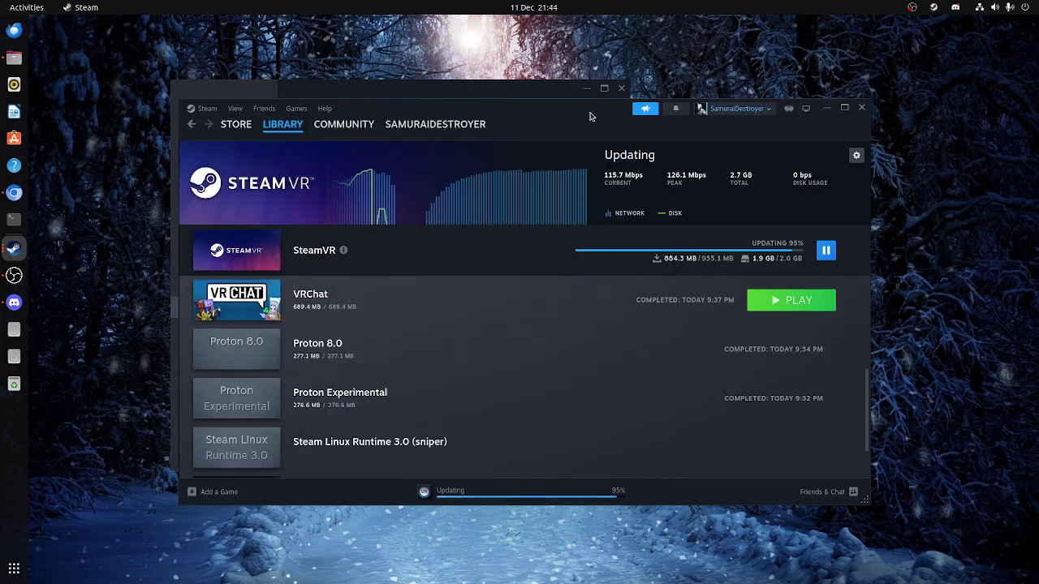
pyautogui.moveTo(588, 114)
pyautogui.mouseDown()
pyautogui.moveTo(623, 260)
pyautogui.moveTo(758, 143)
pyautogui.mouseUp()
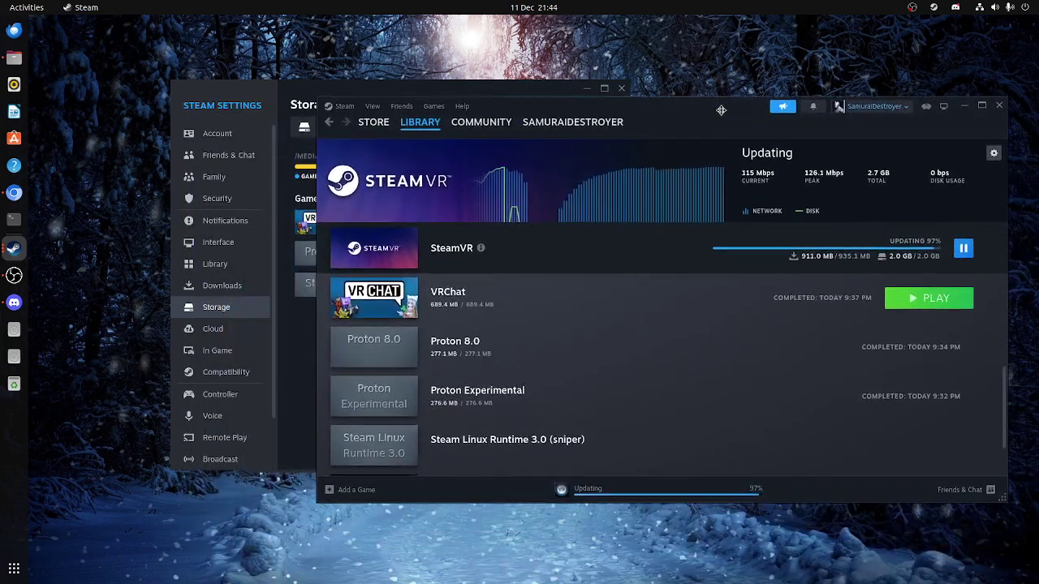
pyautogui.moveTo(440, 91); pyautogui.dragTo(277, 83)
pyautogui.click(625, 134)
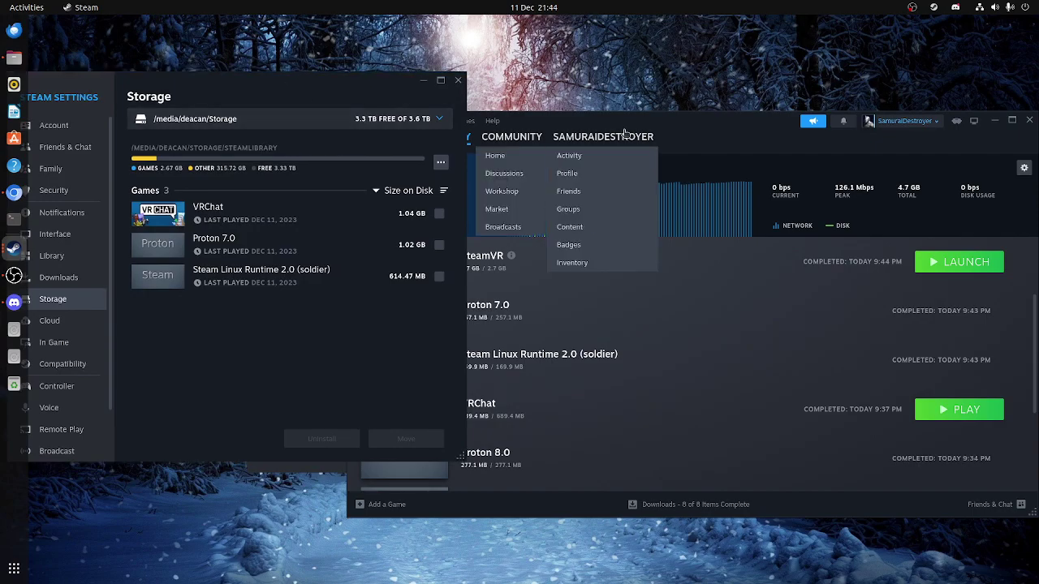
pyautogui.click(642, 132)
pyautogui.moveTo(698, 126)
pyautogui.mouseDown()
pyautogui.moveTo(759, 123)
pyautogui.moveTo(709, 103)
pyautogui.mouseUp()
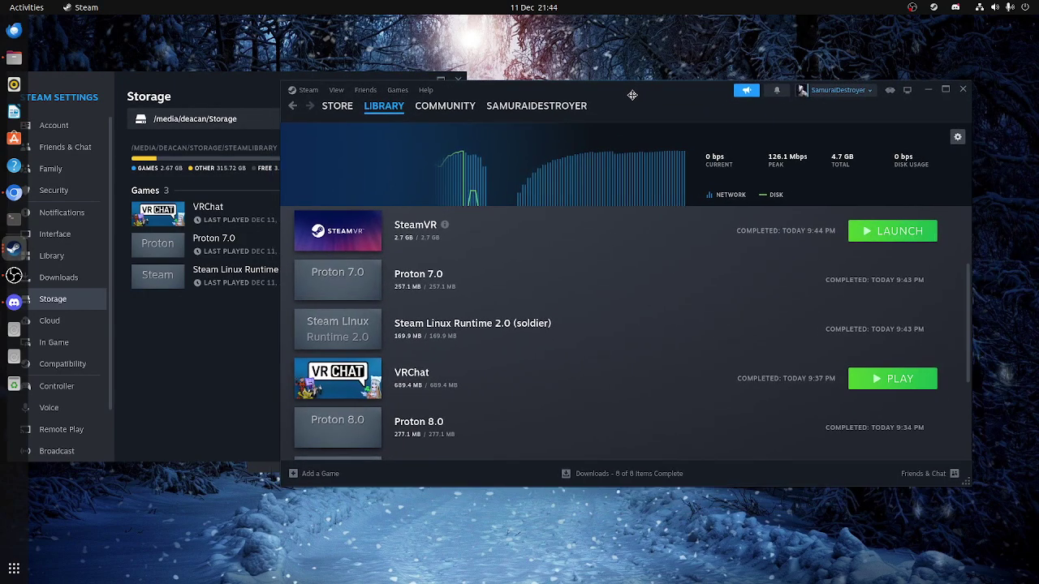
pyautogui.click(333, 110)
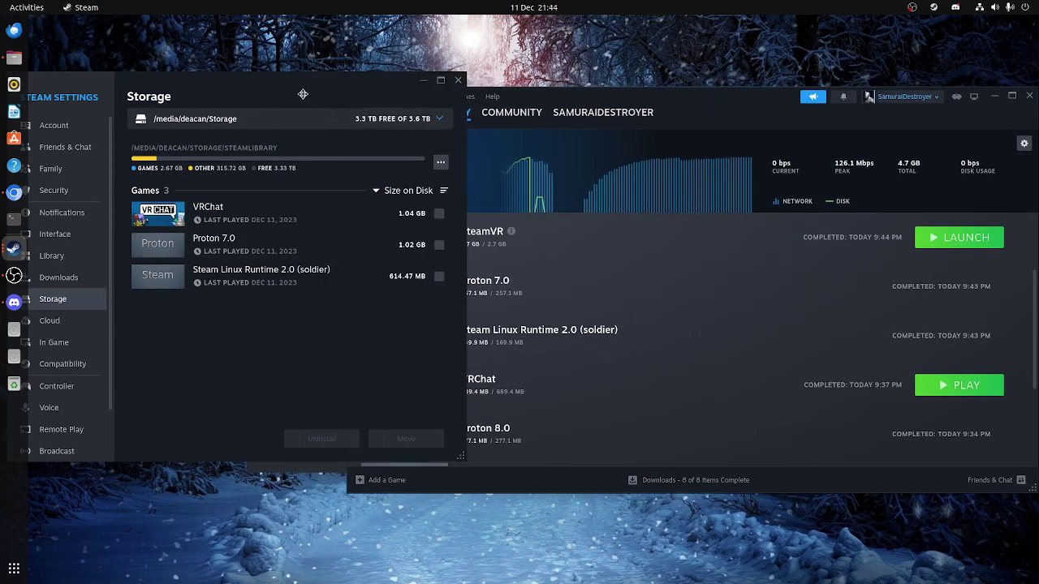
pyautogui.moveTo(296, 96); pyautogui.dragTo(318, 107)
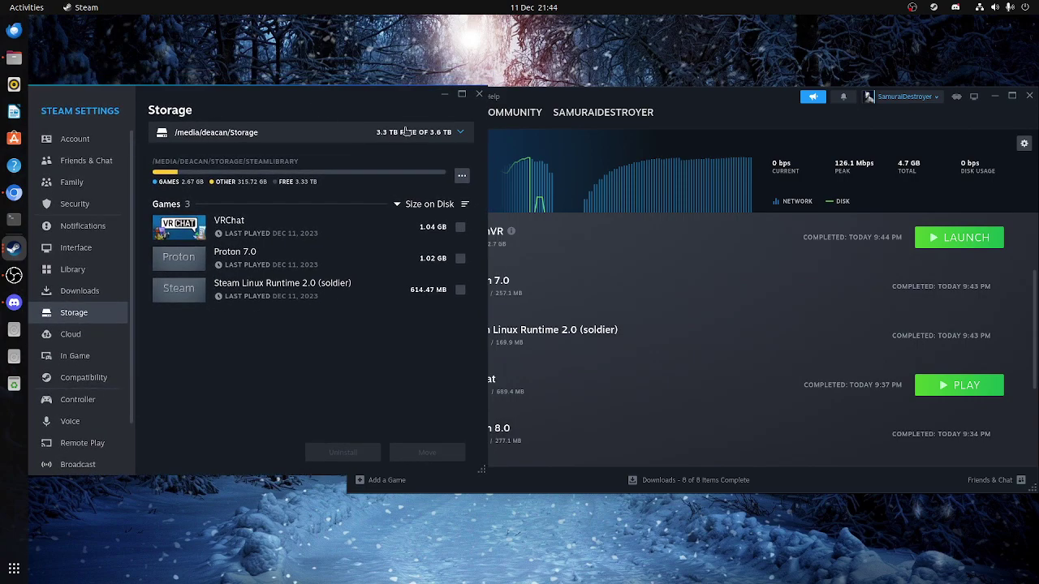
pyautogui.click(603, 112)
pyautogui.moveTo(698, 97); pyautogui.dragTo(707, 106)
pyautogui.click(603, 116)
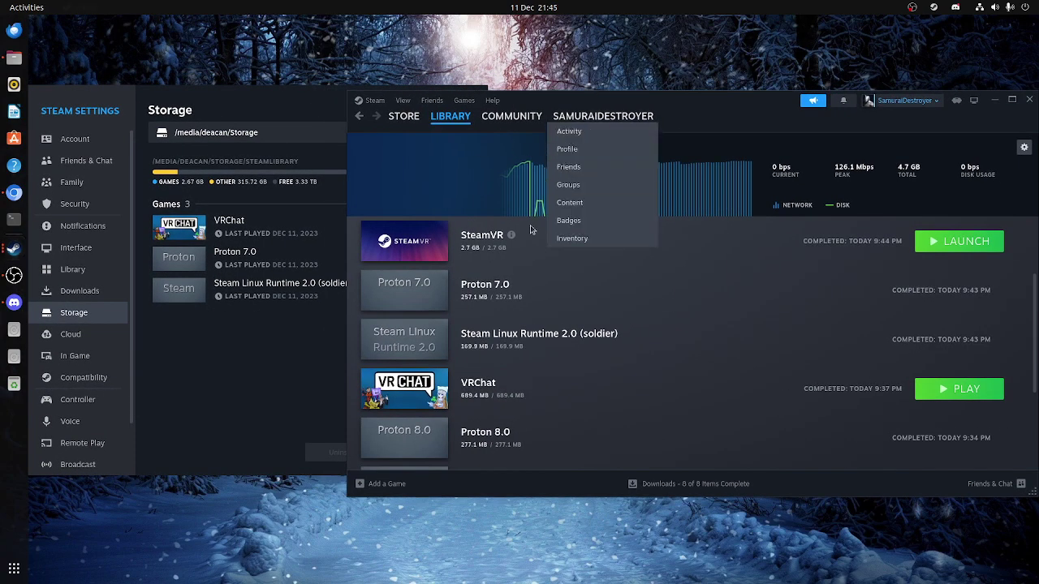
pyautogui.scroll(-3, 649, 341)
pyautogui.scroll(5, 745, 345)
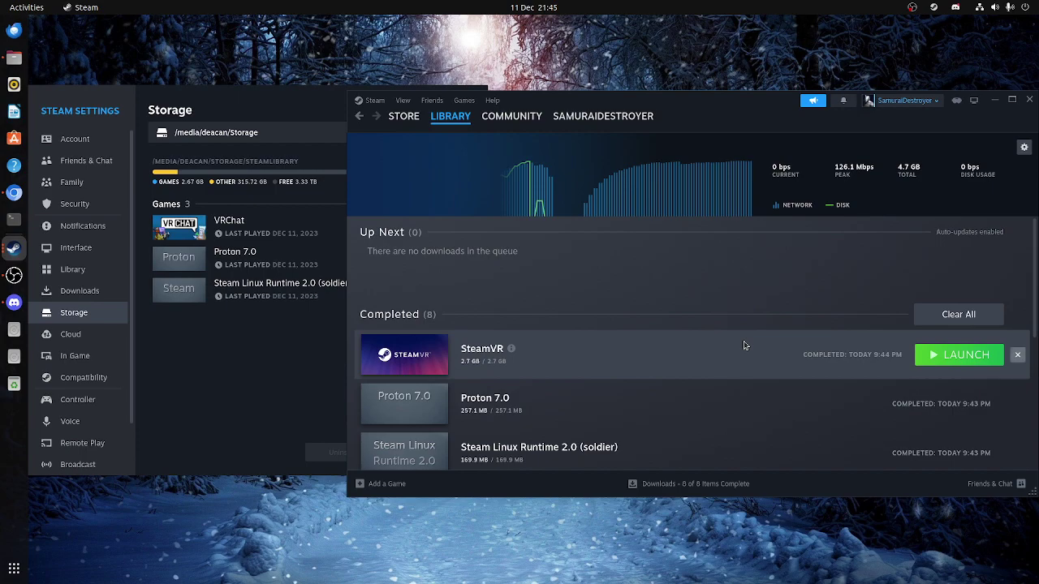
pyautogui.scroll(-3, 680, 328)
pyautogui.scroll(-2, 609, 324)
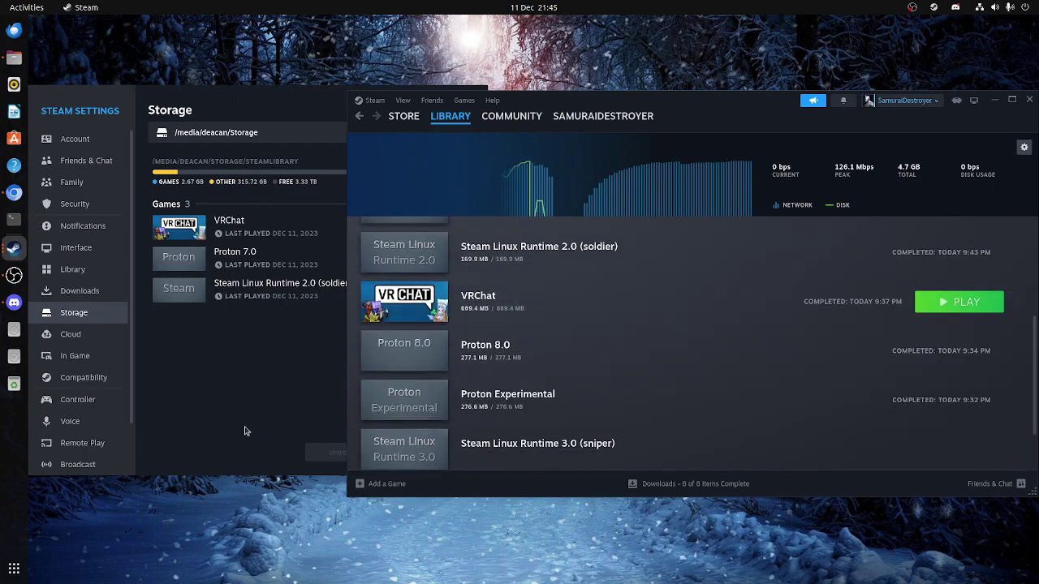
pyautogui.click(268, 384)
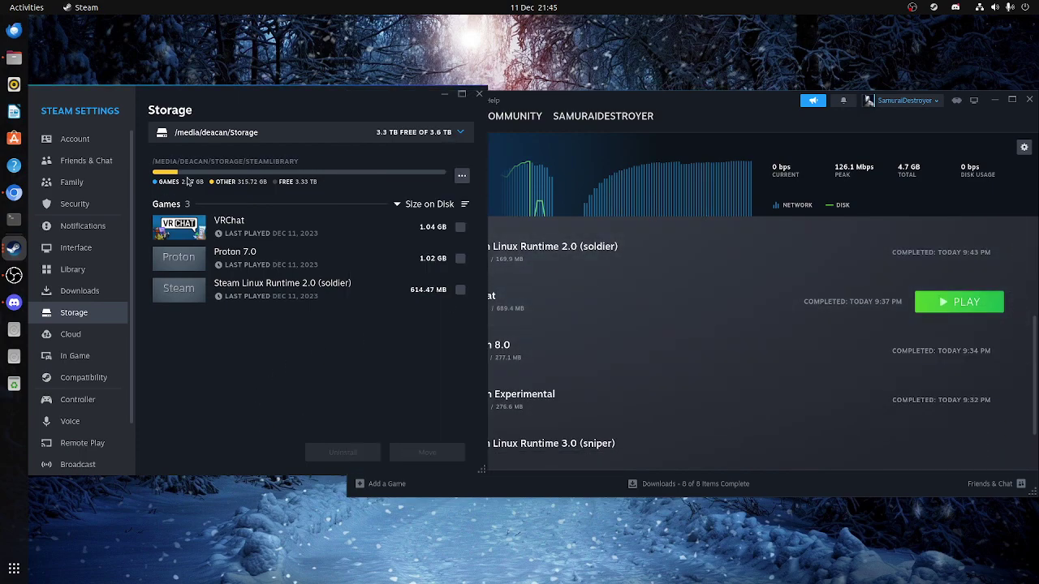
pyautogui.click(568, 163)
pyautogui.click(422, 325)
pyautogui.scroll(-2, 550, 399)
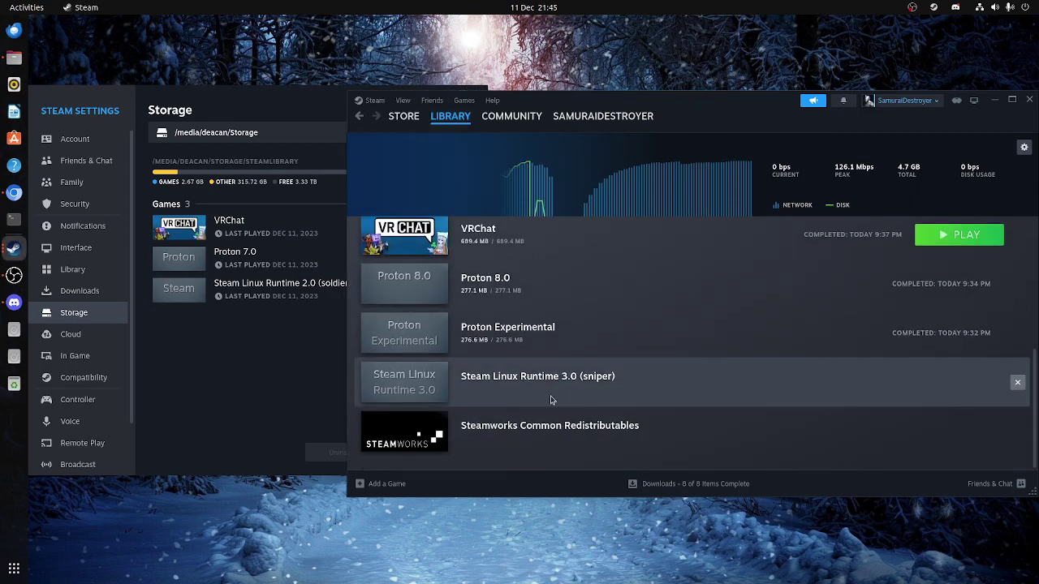
pyautogui.scroll(2, 550, 399)
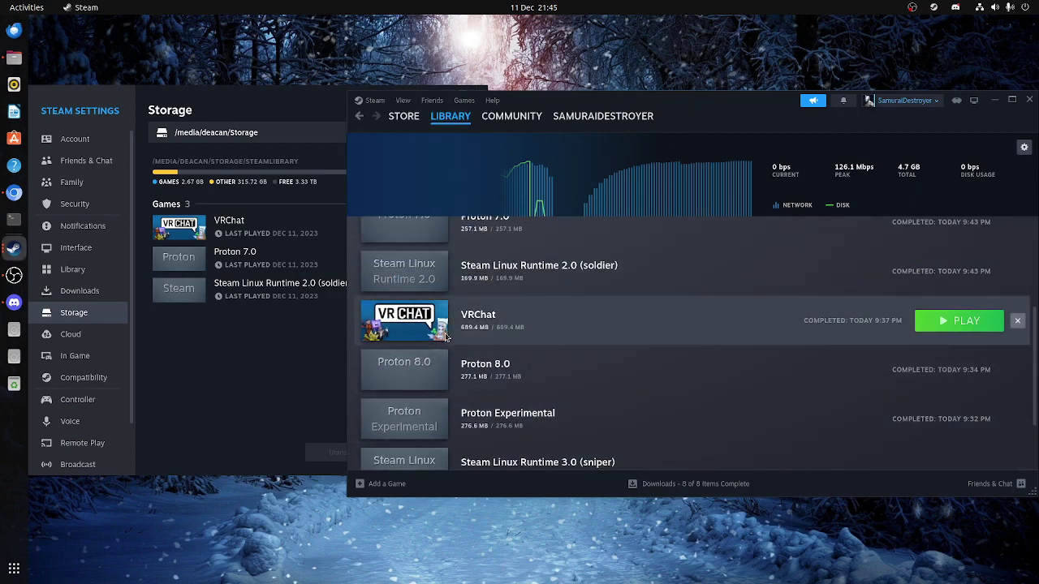
pyautogui.scroll(-2, 523, 275)
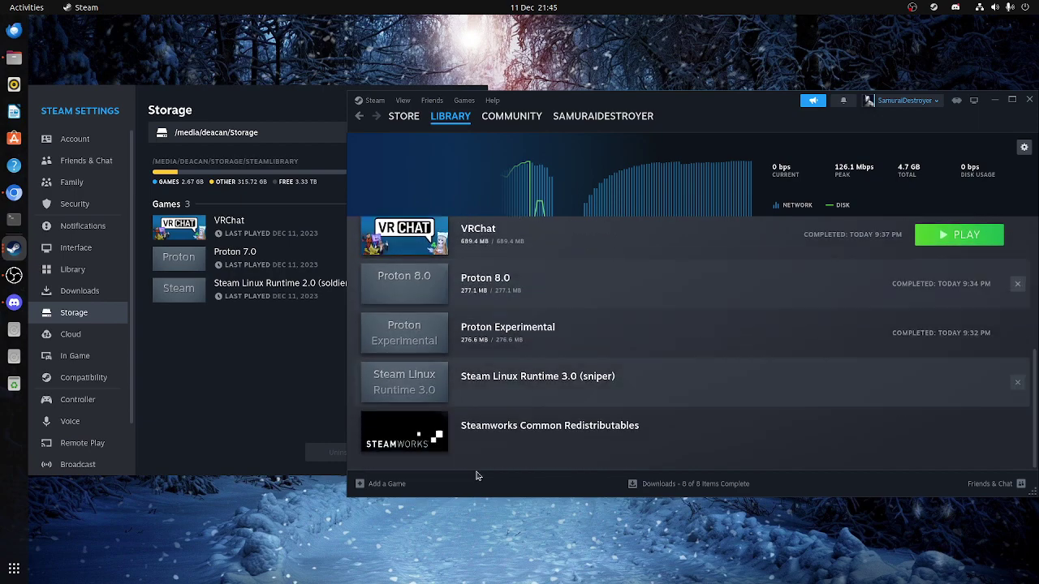
pyautogui.scroll(5, 510, 287)
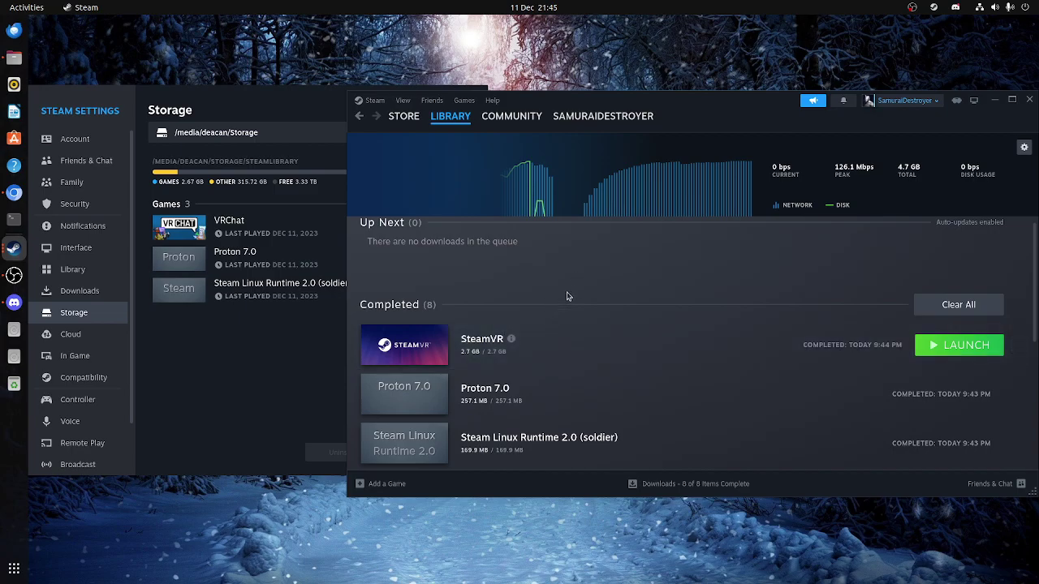
pyautogui.moveTo(585, 97)
pyautogui.mouseDown()
pyautogui.moveTo(564, 95)
pyautogui.moveTo(526, 42)
pyautogui.mouseUp()
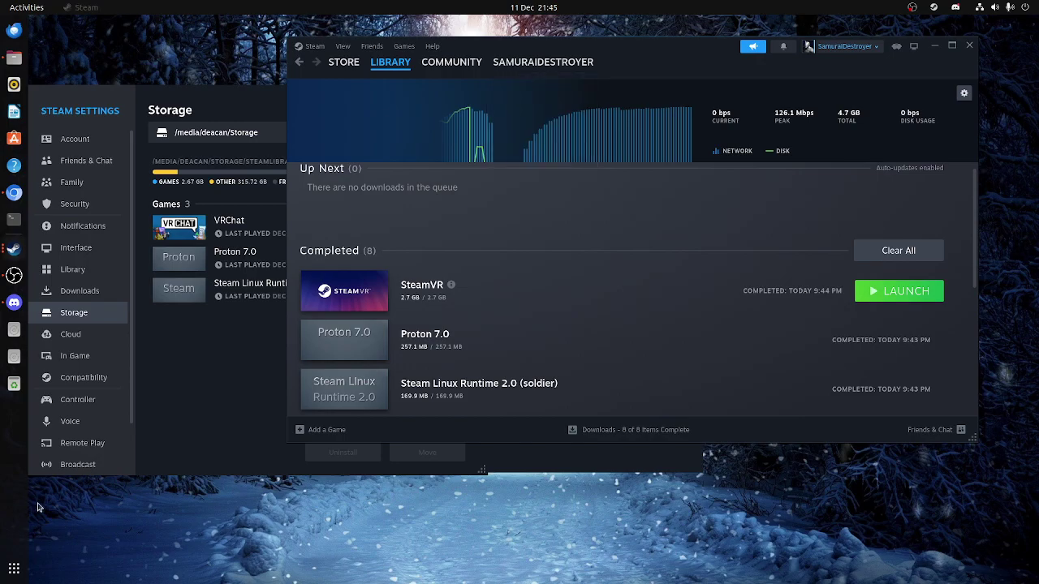
# - Move the Library and VRChat properties windows aside to uncover Steam
pyautogui.click(525, 264)
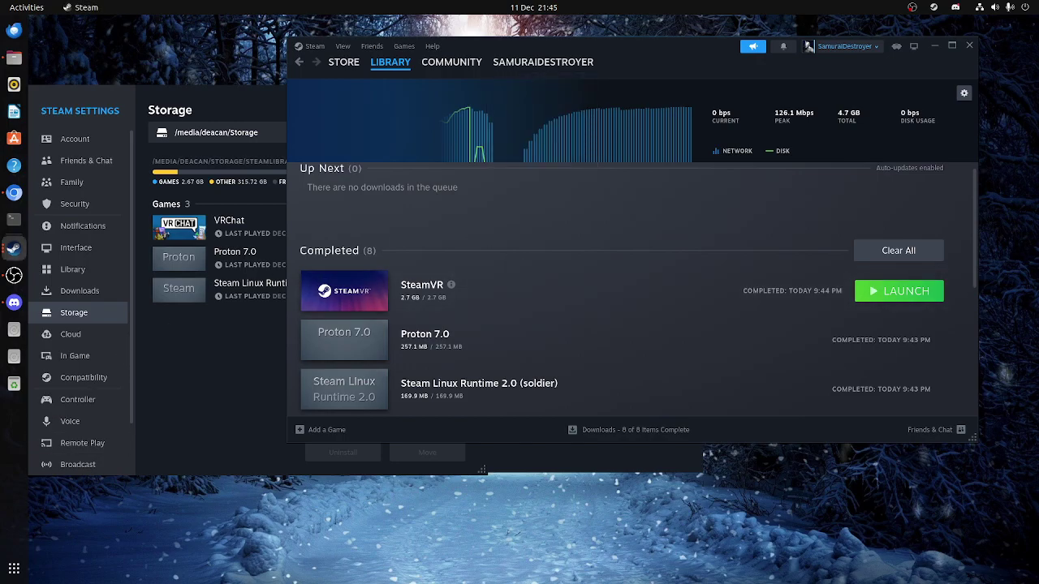
pyautogui.moveTo(549, 48); pyautogui.dragTo(681, 320)
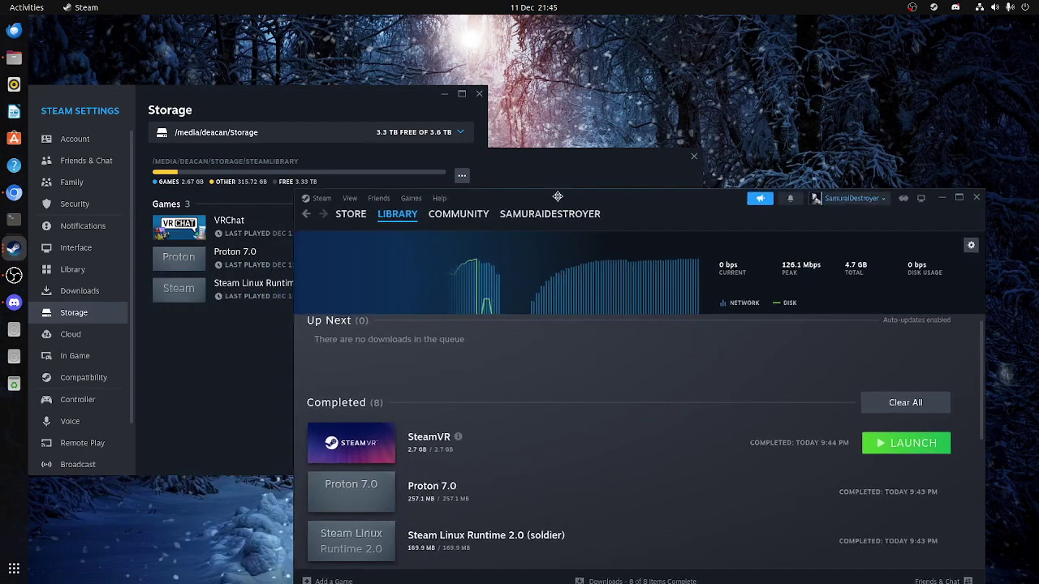
pyautogui.moveTo(636, 177); pyautogui.dragTo(802, 82)
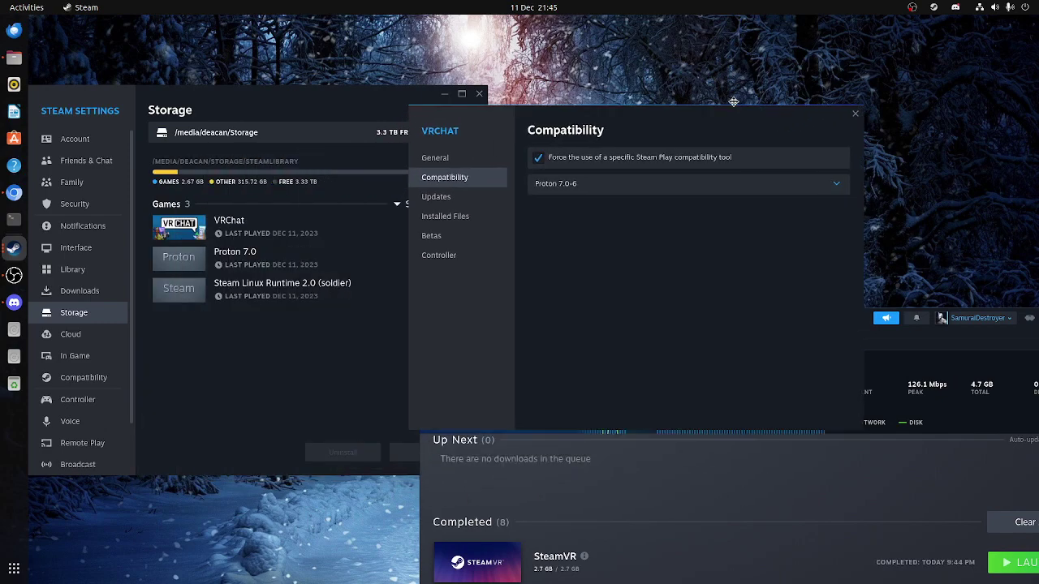
pyautogui.moveTo(731, 313); pyautogui.dragTo(487, 55)
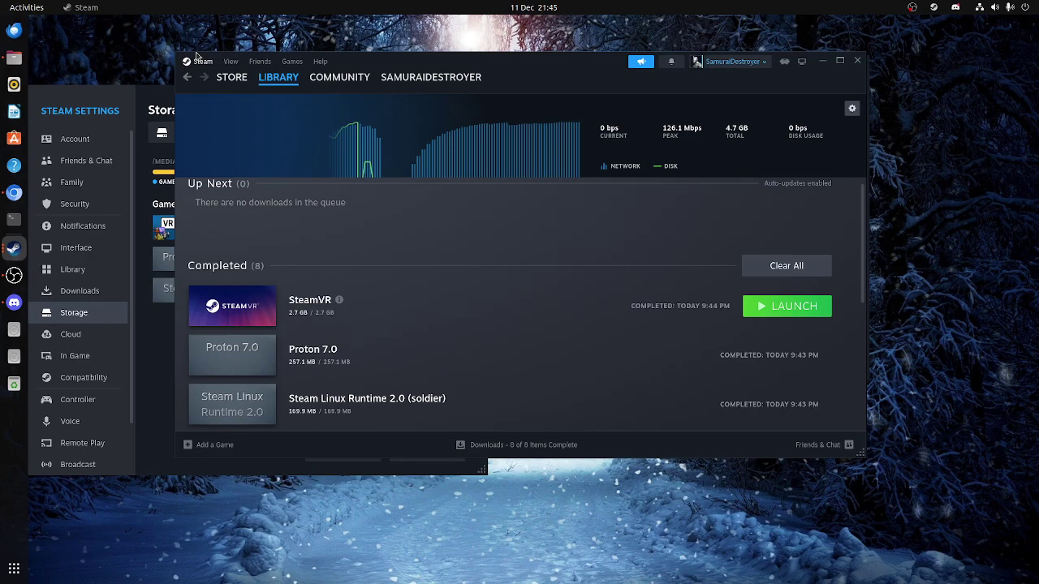
# - In Settings > Storage, select the Local Drive library and browse its folder in Files
pyautogui.click(199, 61)
pyautogui.click(212, 188)
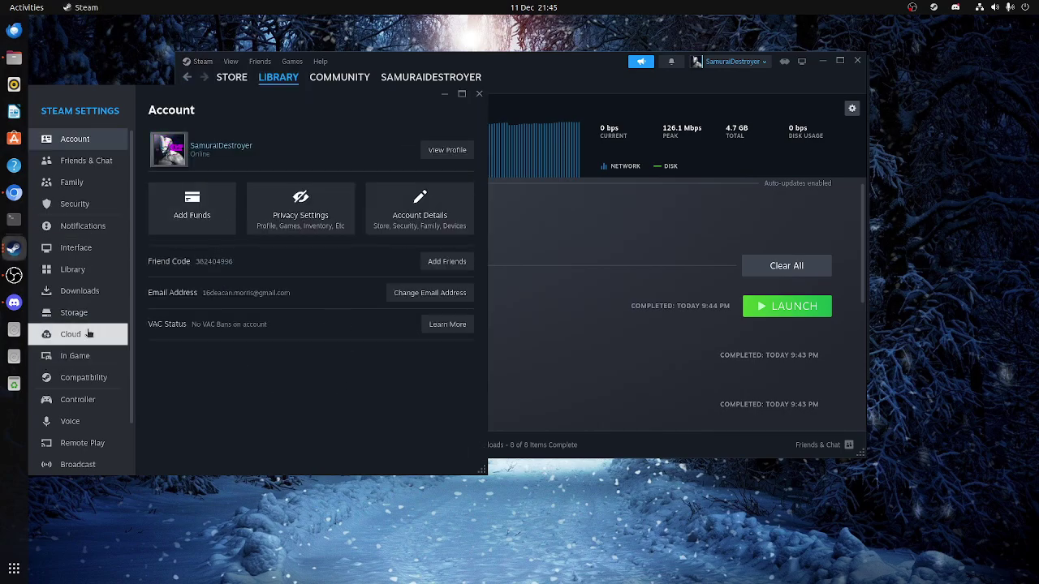
pyautogui.click(74, 312)
pyautogui.click(365, 133)
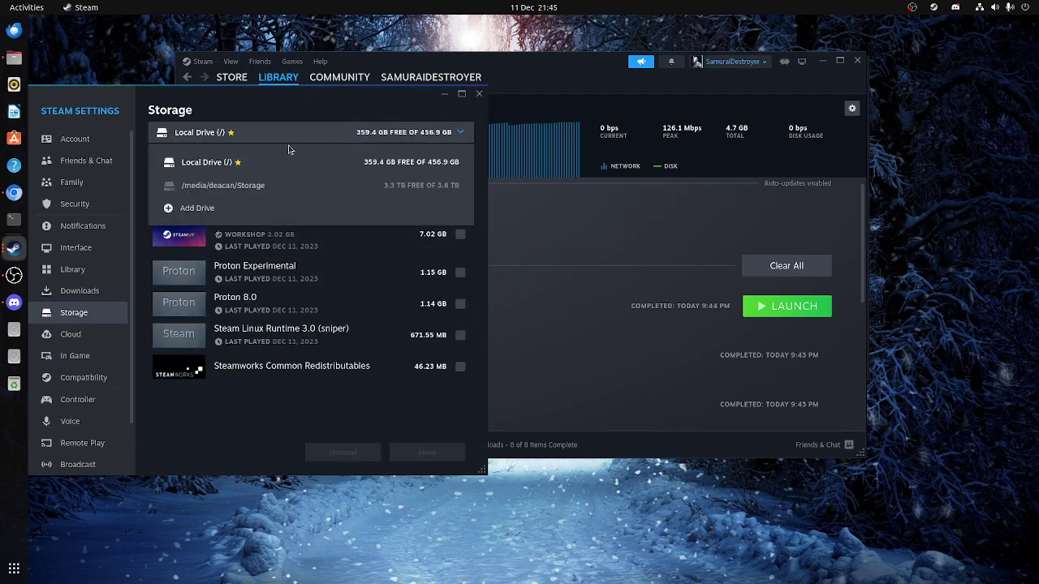
pyautogui.click(286, 233)
pyautogui.click(461, 176)
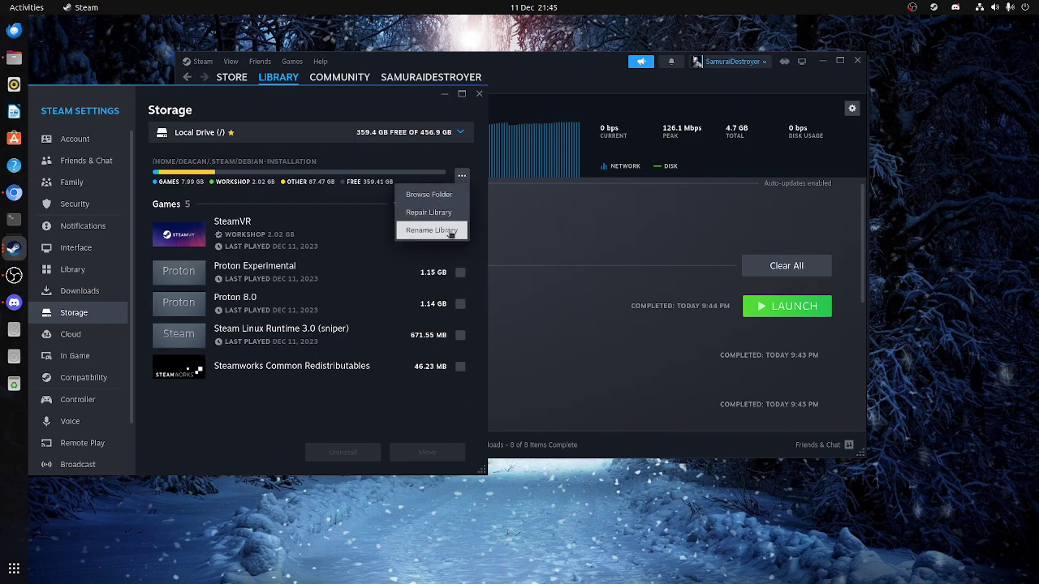
pyautogui.click(429, 195)
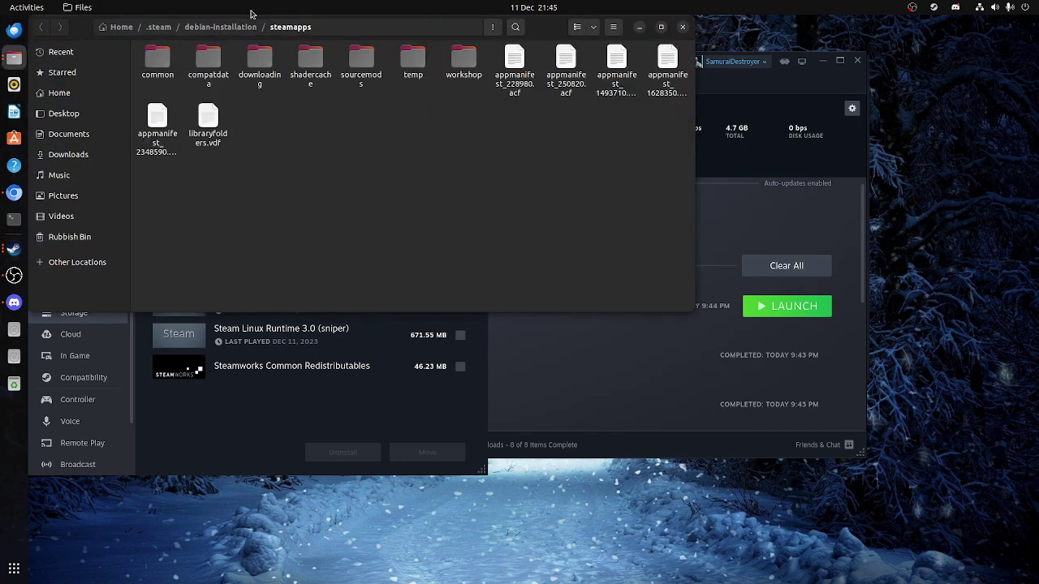
# - Select all items in the local steamapps folder, then close that Files window
pyautogui.moveTo(665, 270); pyautogui.dragTo(146, 95)
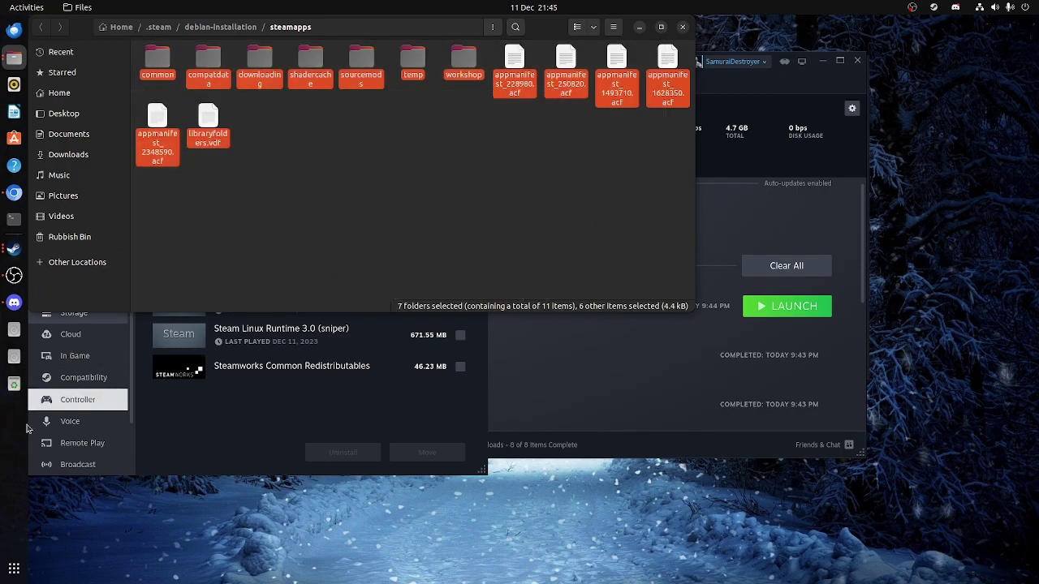
pyautogui.moveTo(92, 341); pyautogui.dragTo(406, 113)
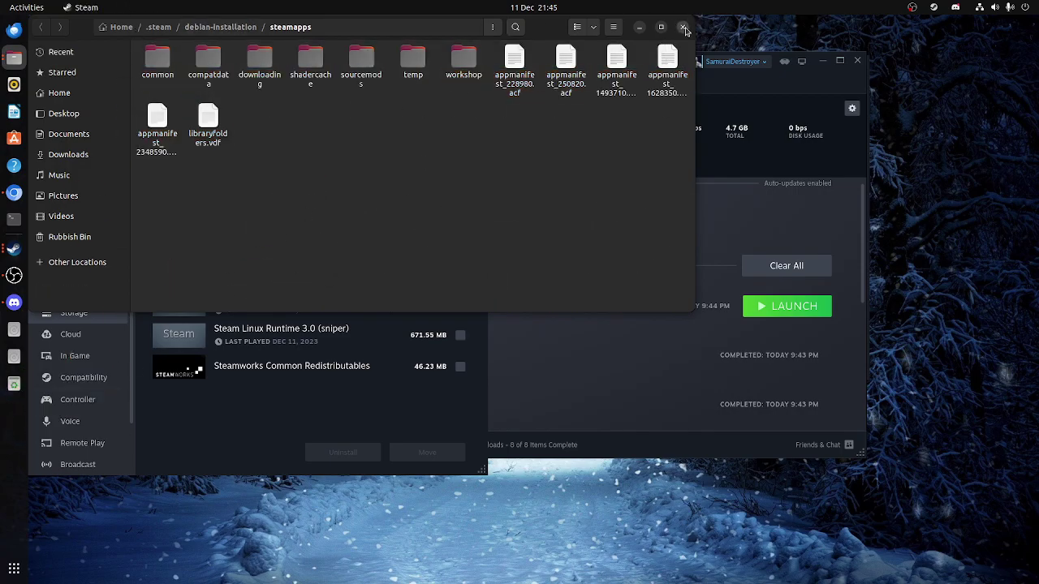
pyautogui.click(686, 31)
# - Switch to the /media/deacan/Storage library, browse its steamapps folder, widen it, and select everything
pyautogui.click(460, 133)
pyautogui.click(276, 189)
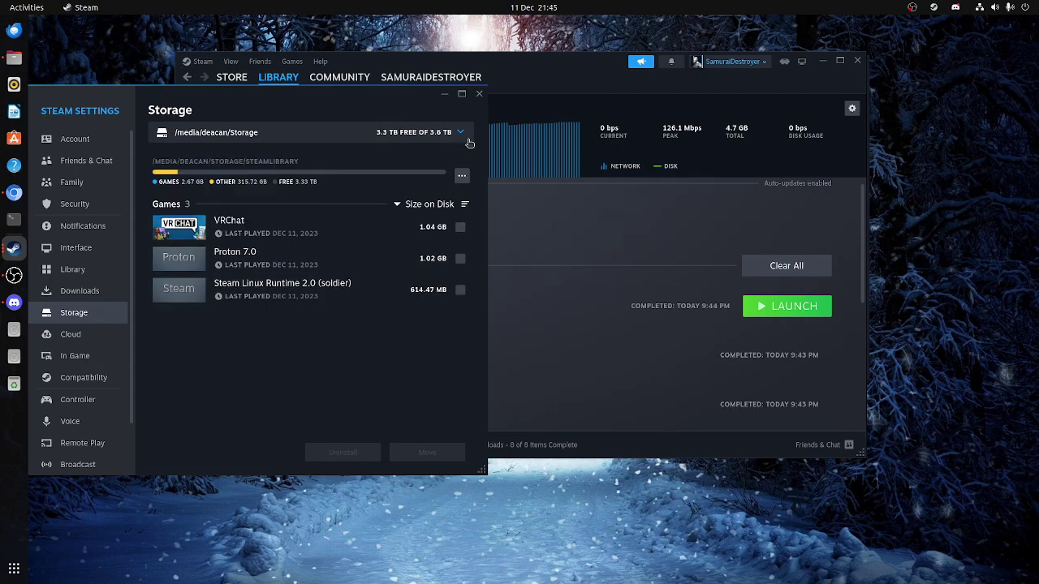
pyautogui.click(462, 176)
pyautogui.click(439, 209)
pyautogui.moveTo(504, 33); pyautogui.dragTo(233, 5)
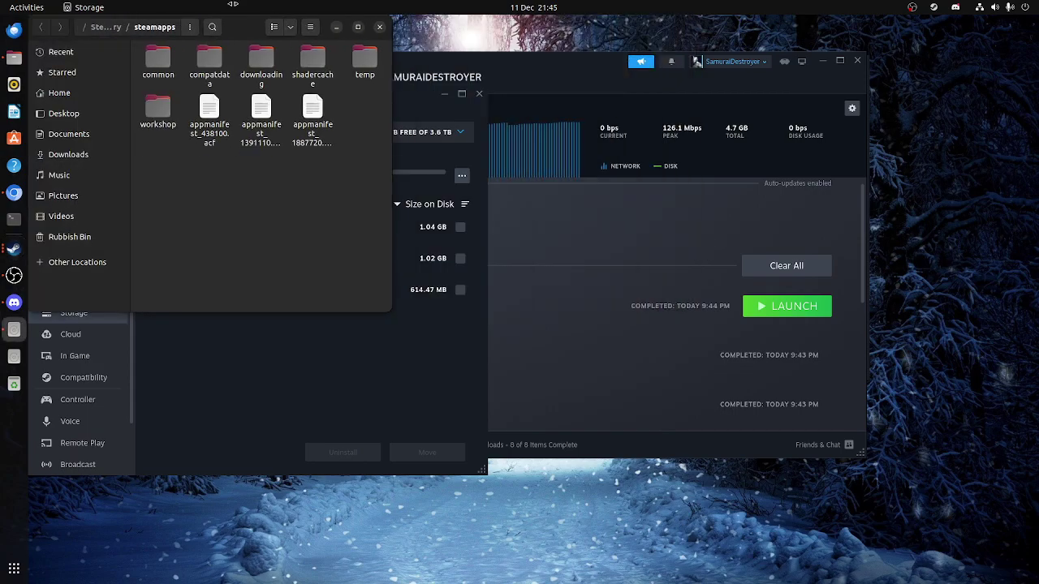
pyautogui.moveTo(390, 195); pyautogui.dragTo(698, 195)
pyautogui.moveTo(646, 230); pyautogui.dragTo(130, 44)
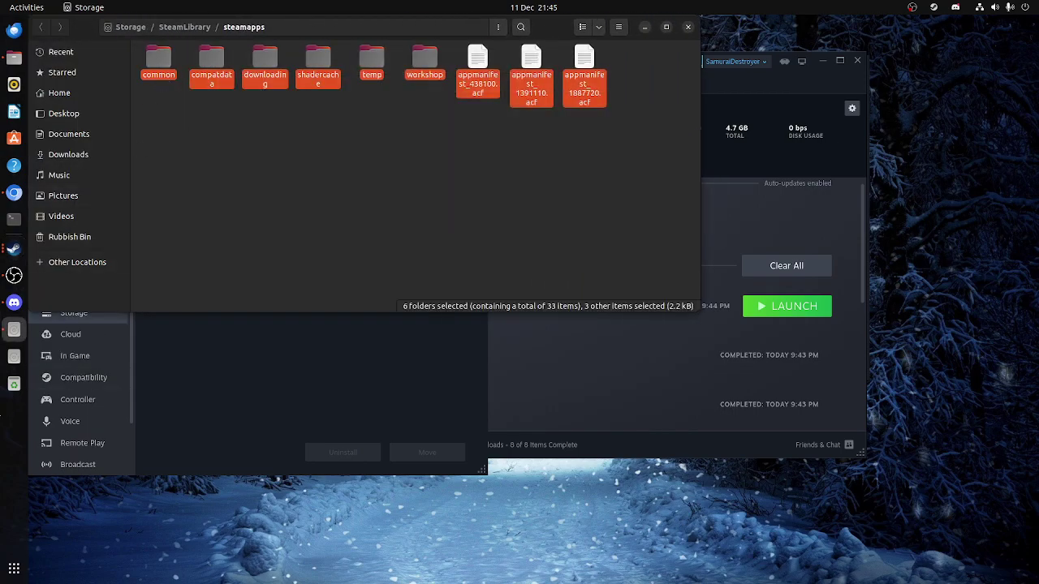
pyautogui.click(503, 98)
pyautogui.click(689, 27)
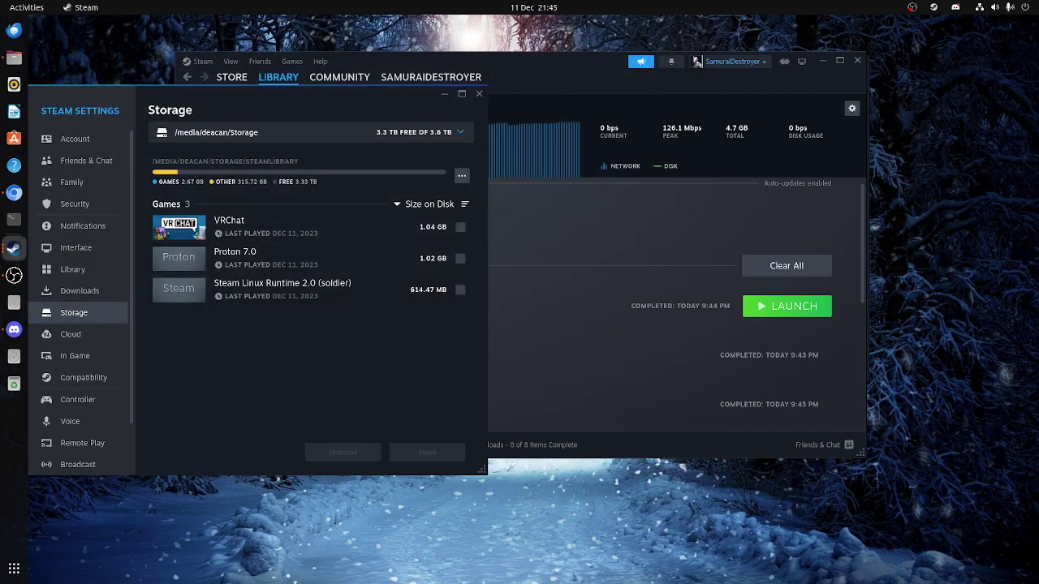